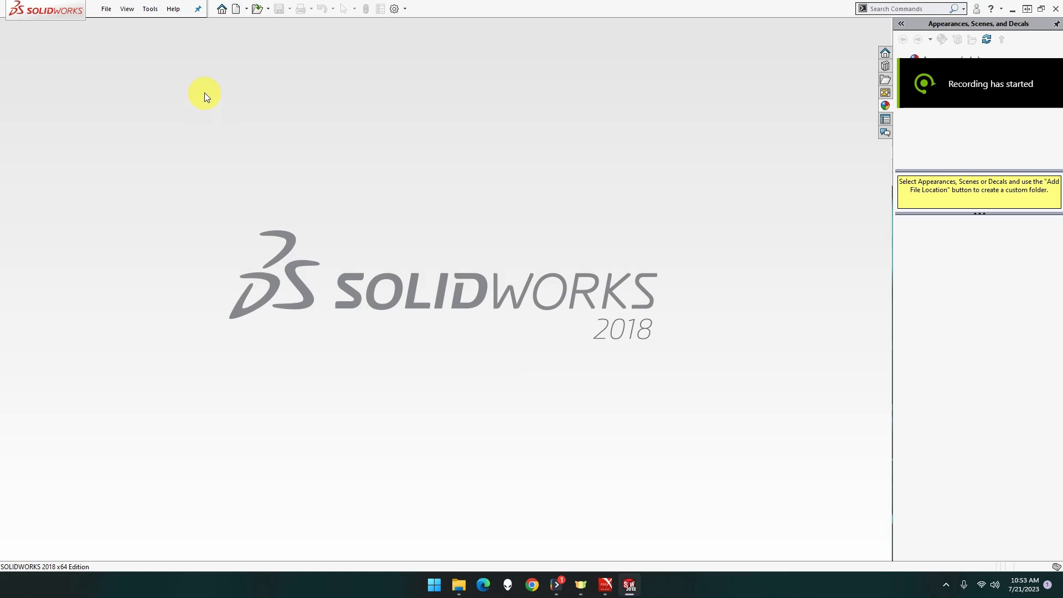
- Create a new part document from the Part MMGS template
click(102, 8)
click(124, 26)
click(328, 204)
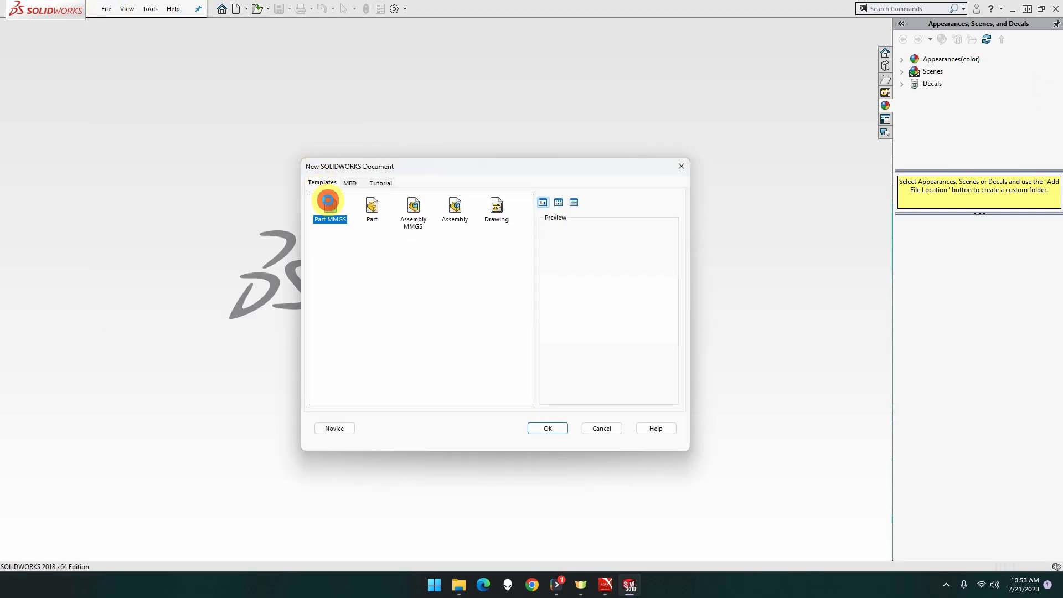
double_click(328, 203)
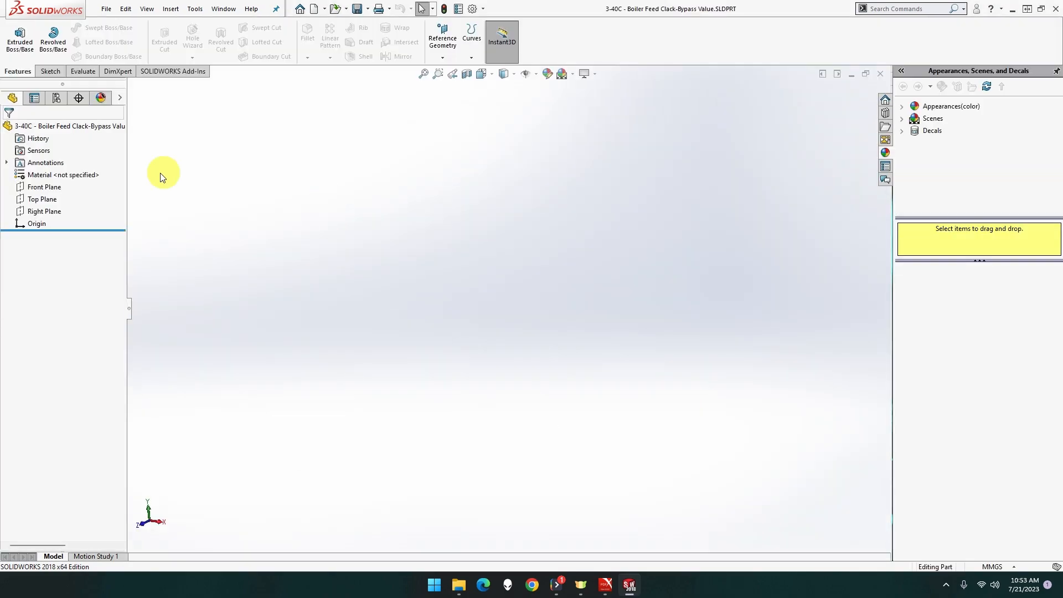
- On the Front Plane, sketch a 180° centerpoint arc of about 60 mm radius centred on the origin, opening toward the left side
click(53, 187)
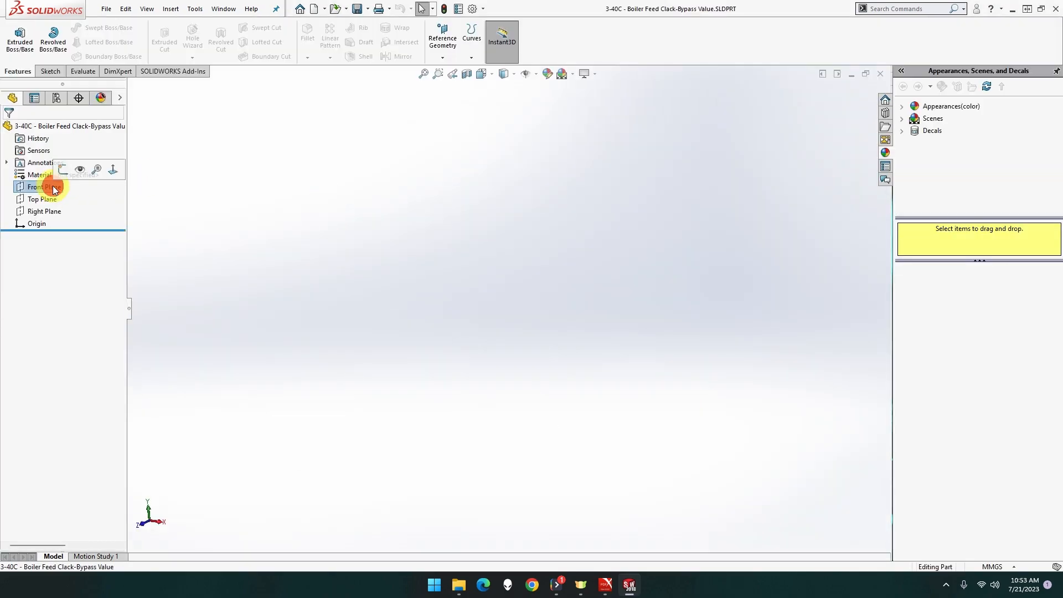
click(64, 169)
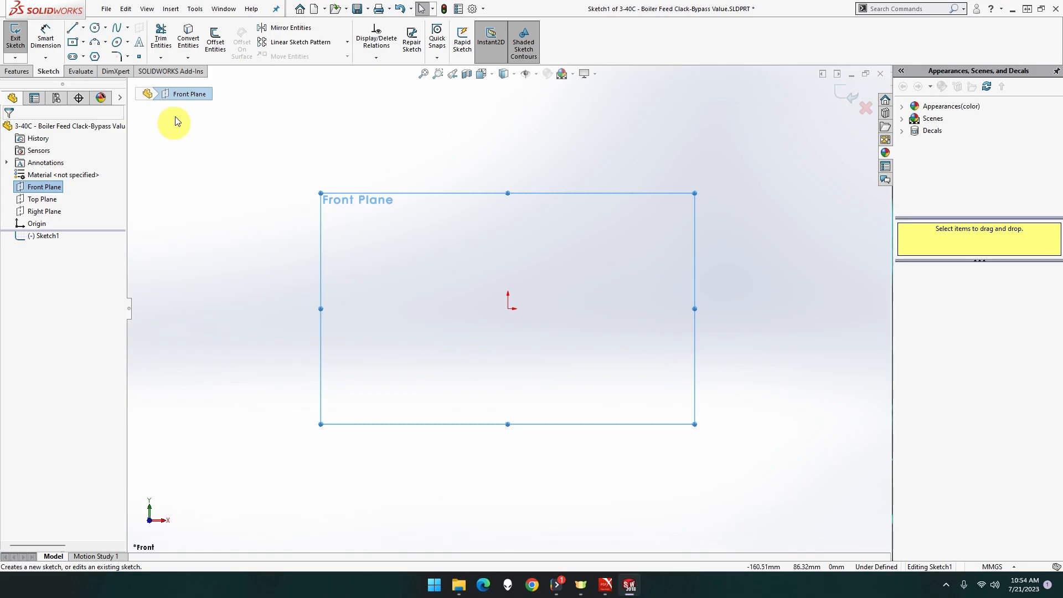
click(105, 43)
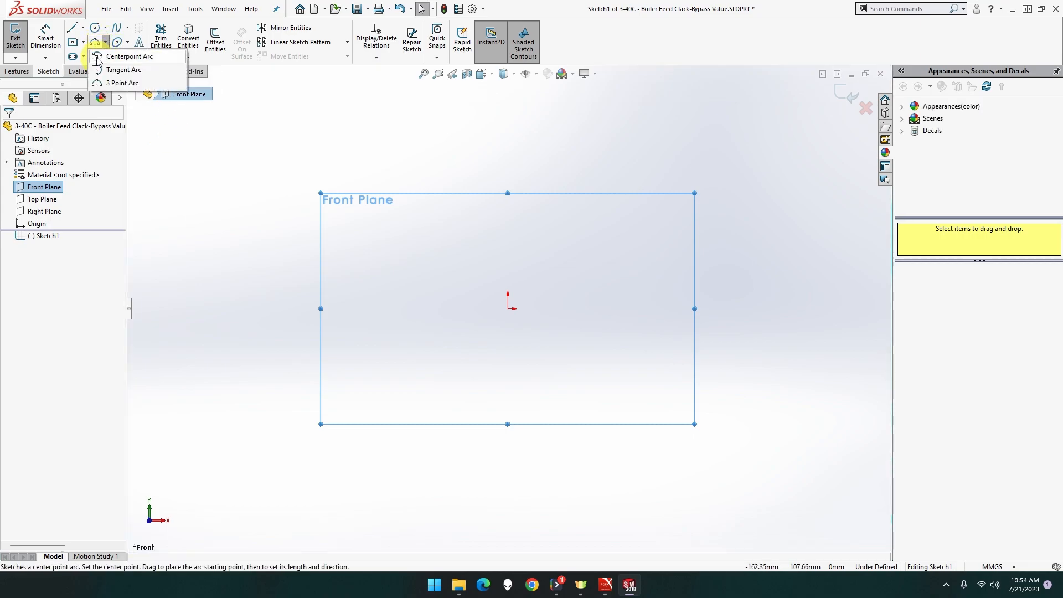
click(119, 56)
click(508, 309)
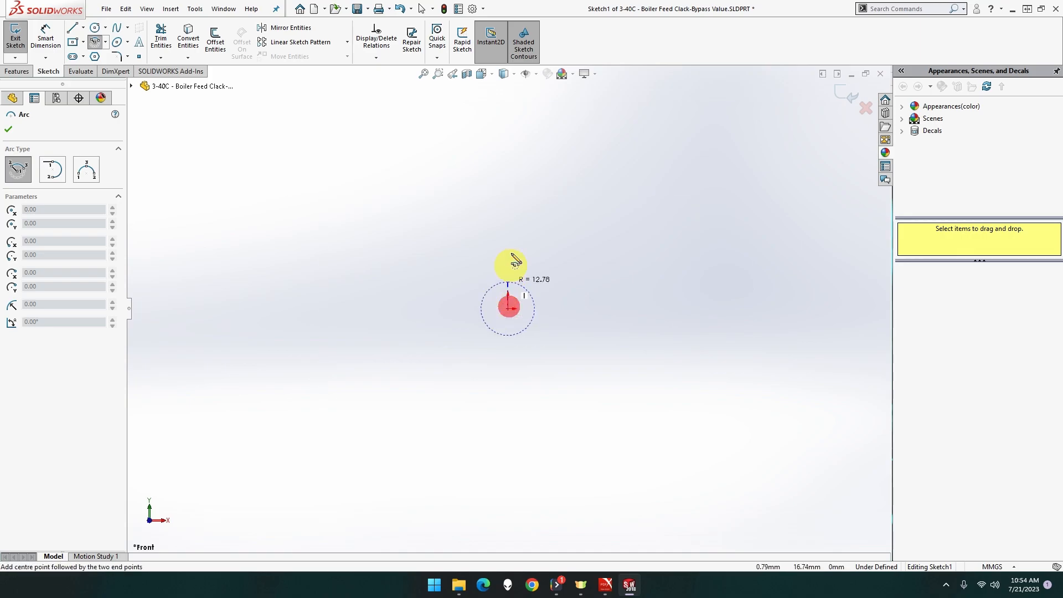
click(510, 185)
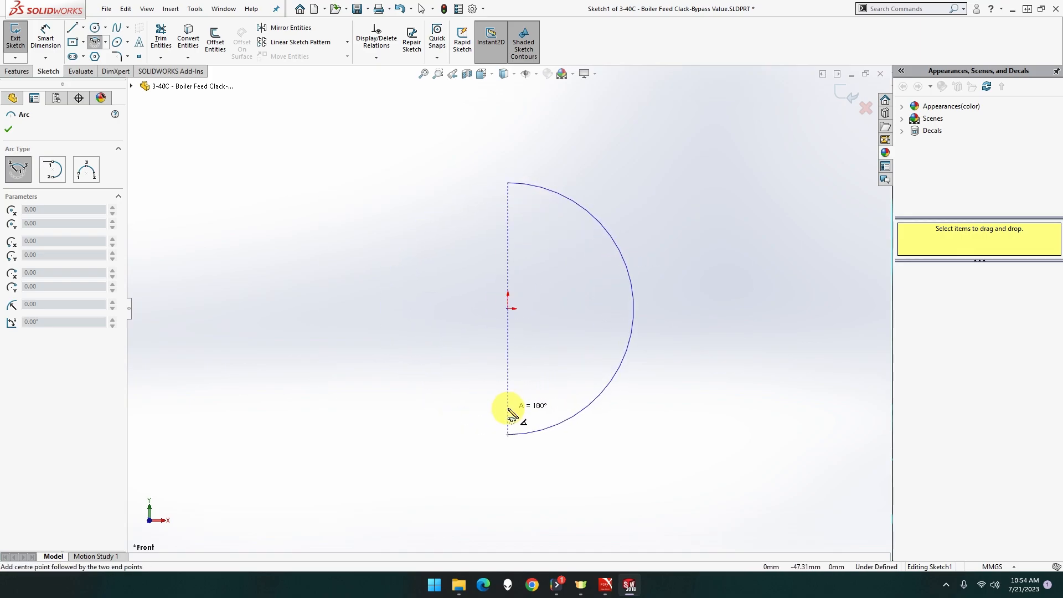
click(508, 412)
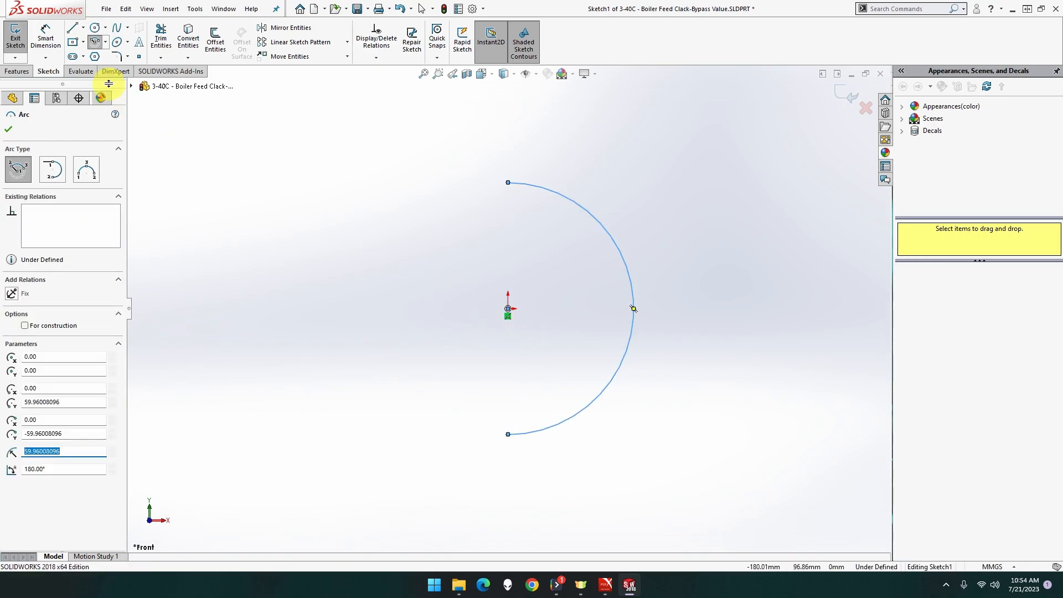
- Close the semicircle with a vertical line between the arc's upper and lower endpoints
click(83, 28)
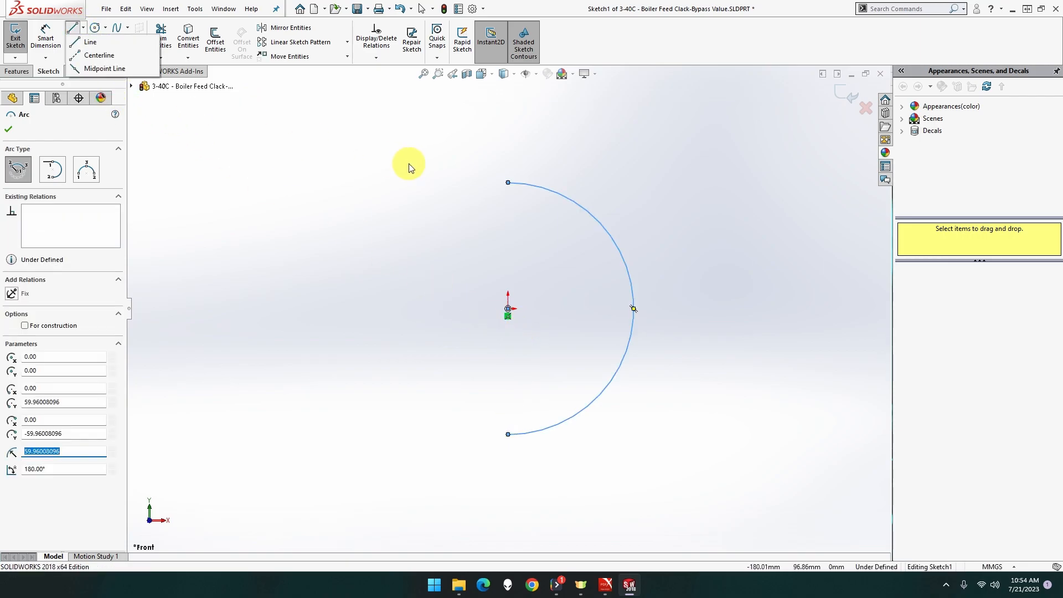
click(89, 42)
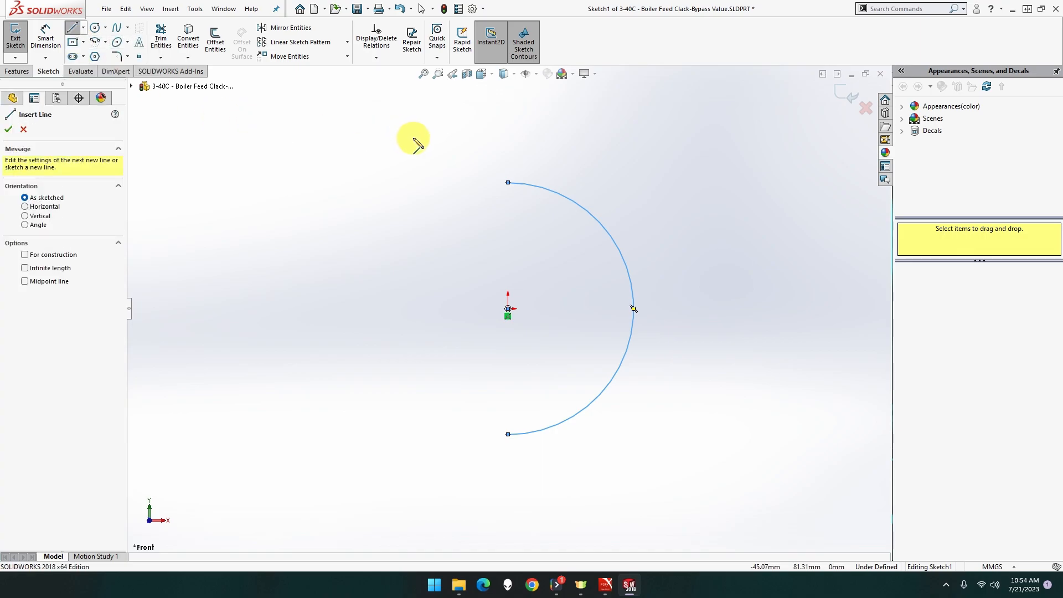
click(508, 183)
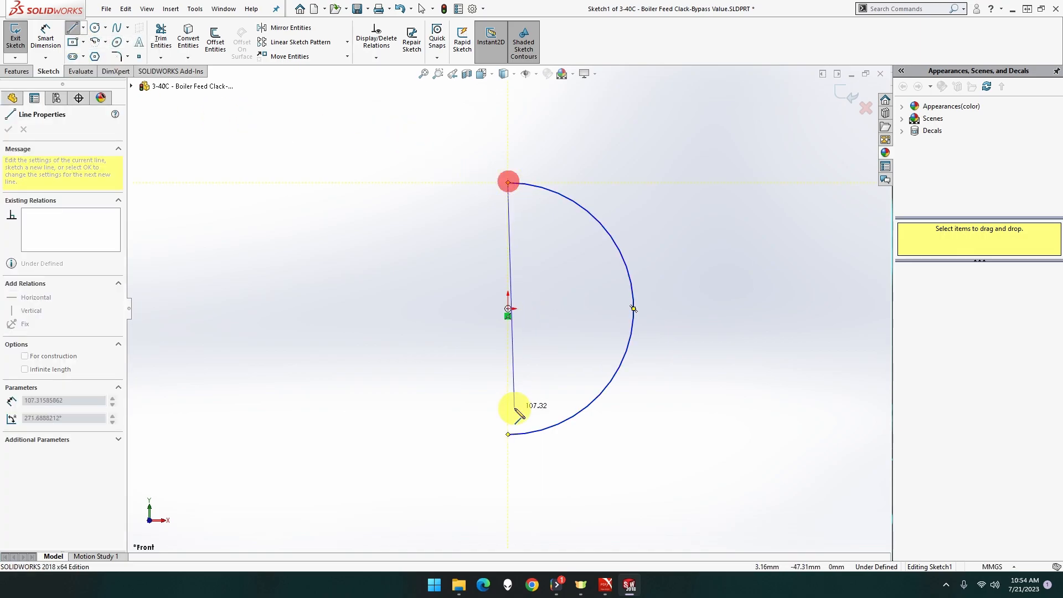
click(508, 435)
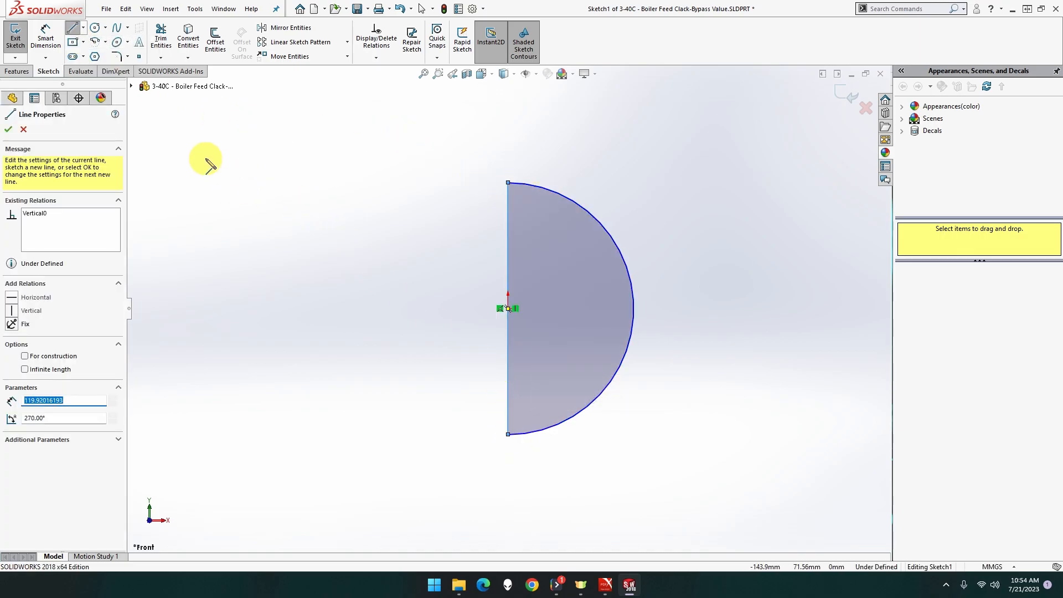
click(15, 39)
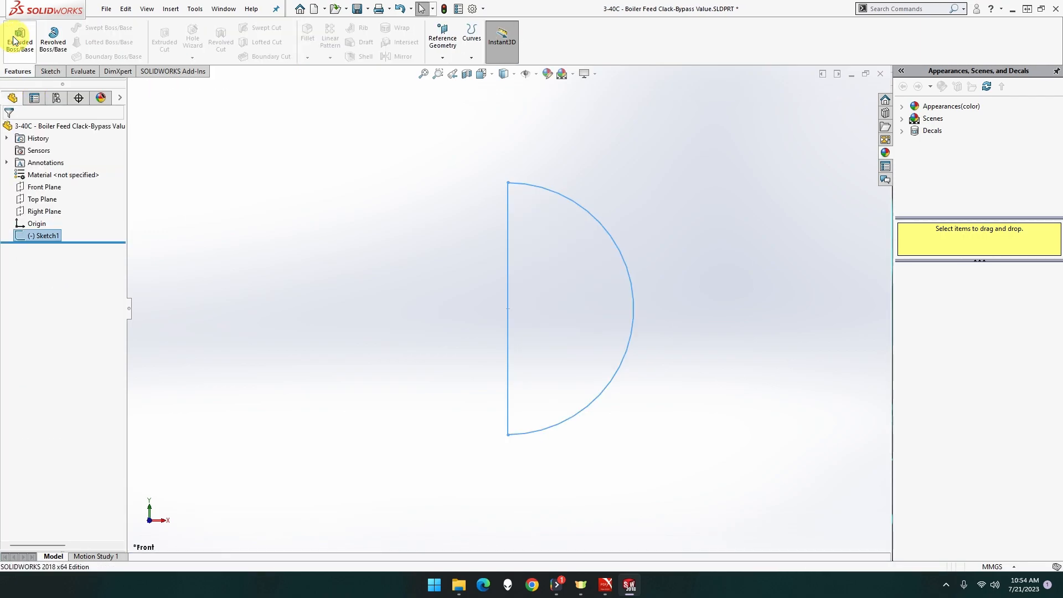
click(546, 198)
click(566, 196)
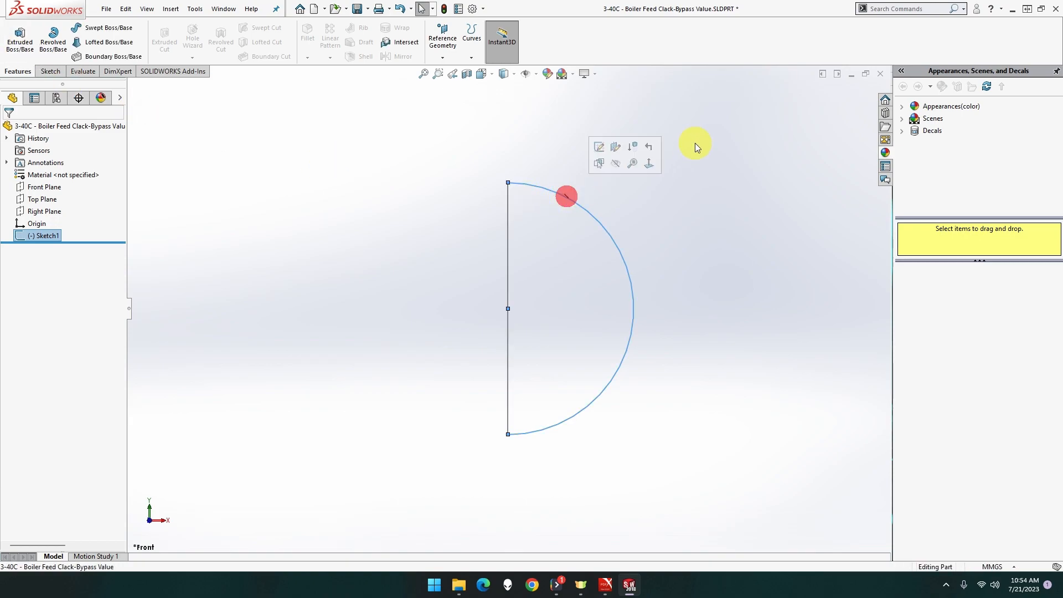
click(589, 213)
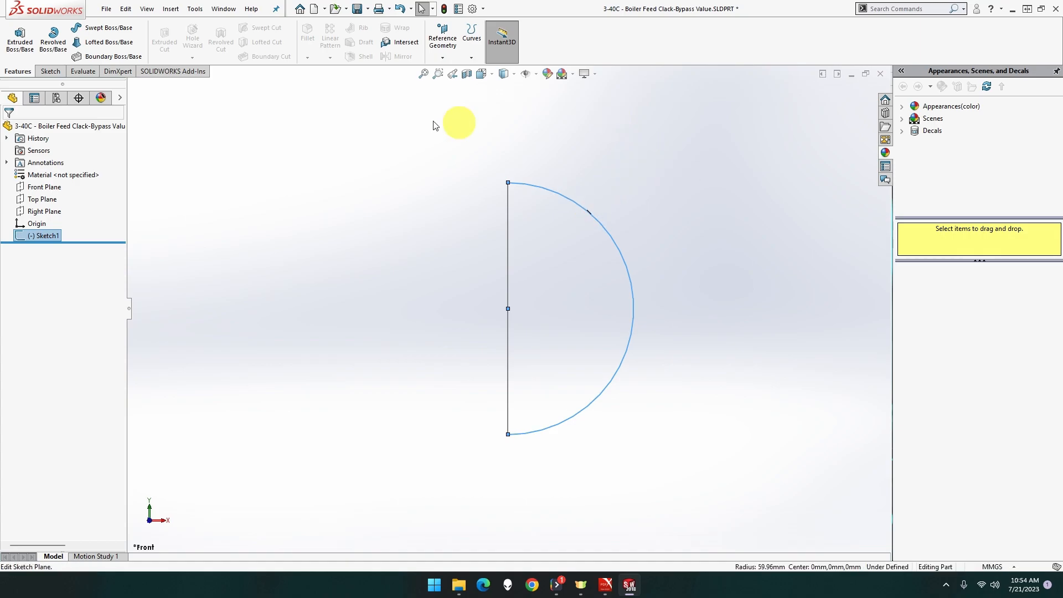
click(50, 72)
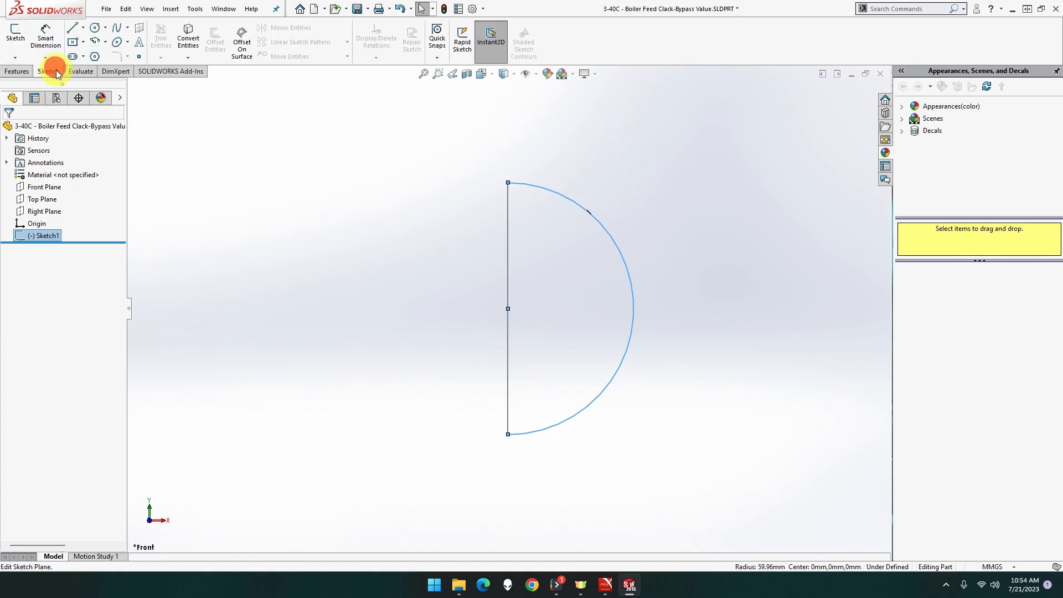
right_click(27, 235)
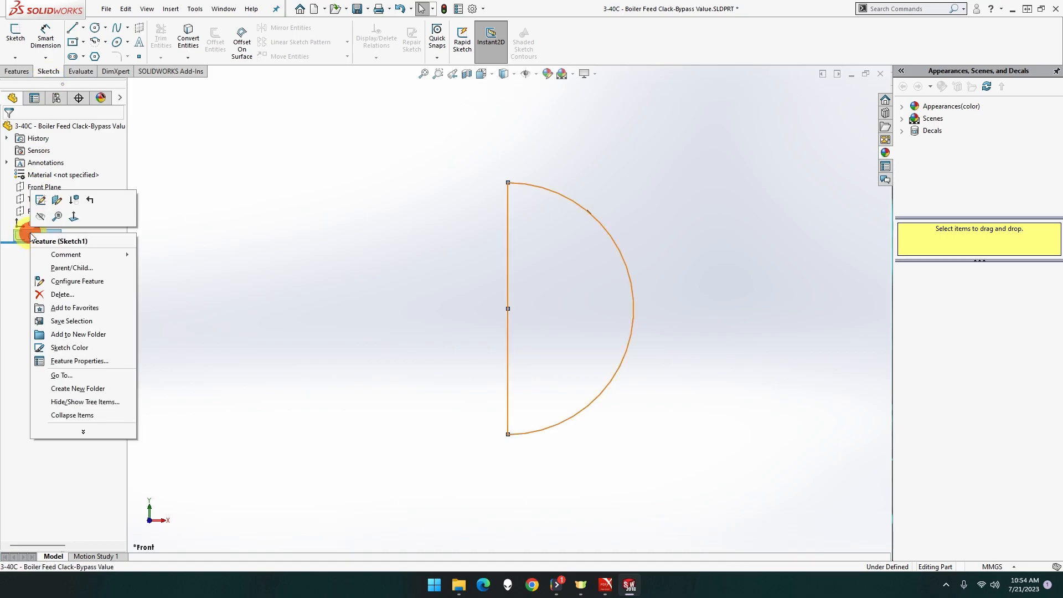
click(40, 200)
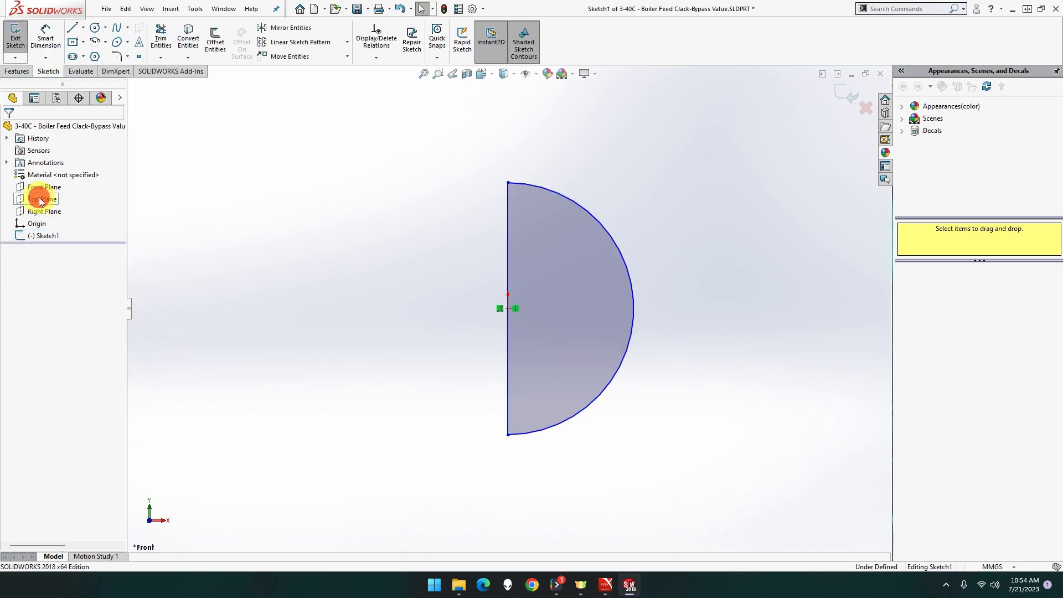
- Dimension the arc's radius and set it to 4.75 mm
click(44, 37)
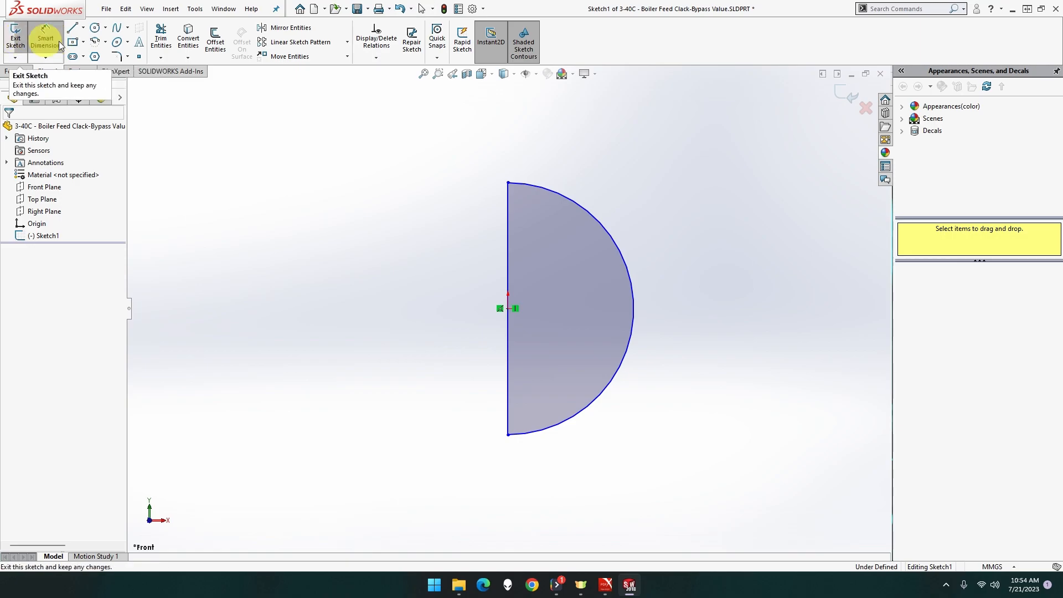
click(576, 199)
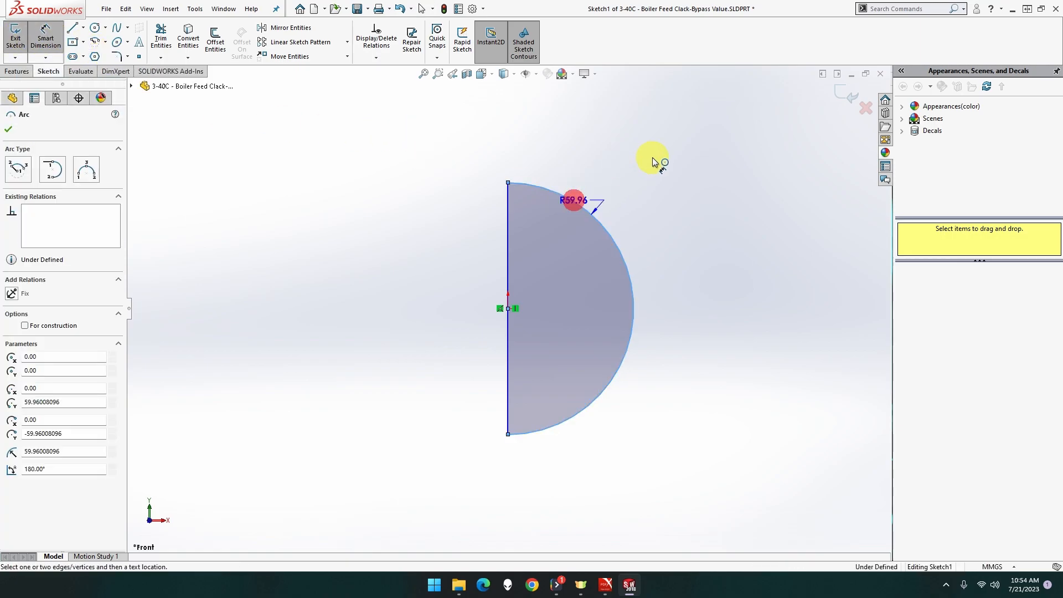
click(678, 150)
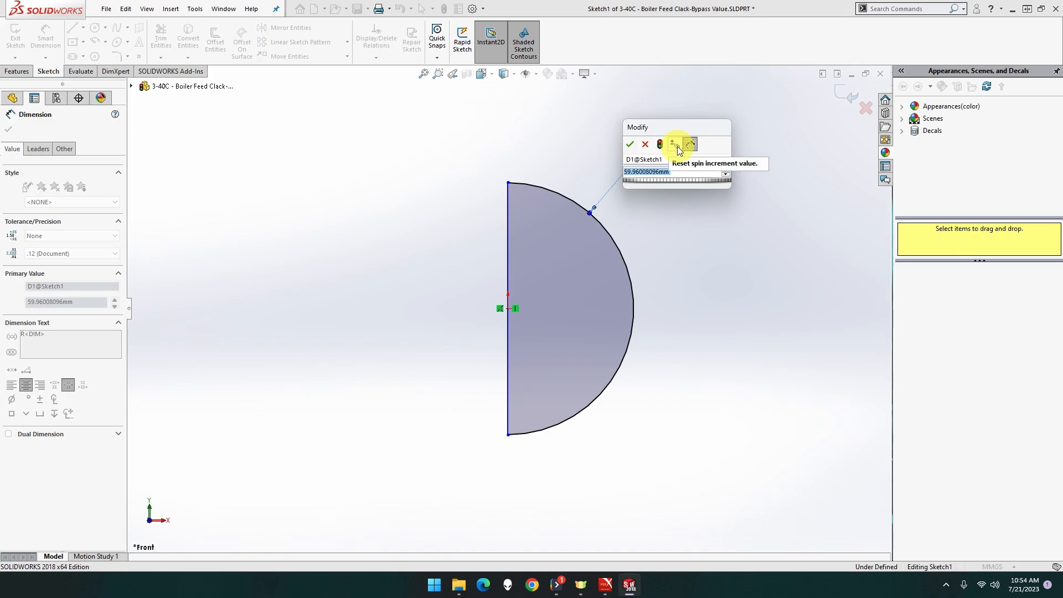
text(4.75)
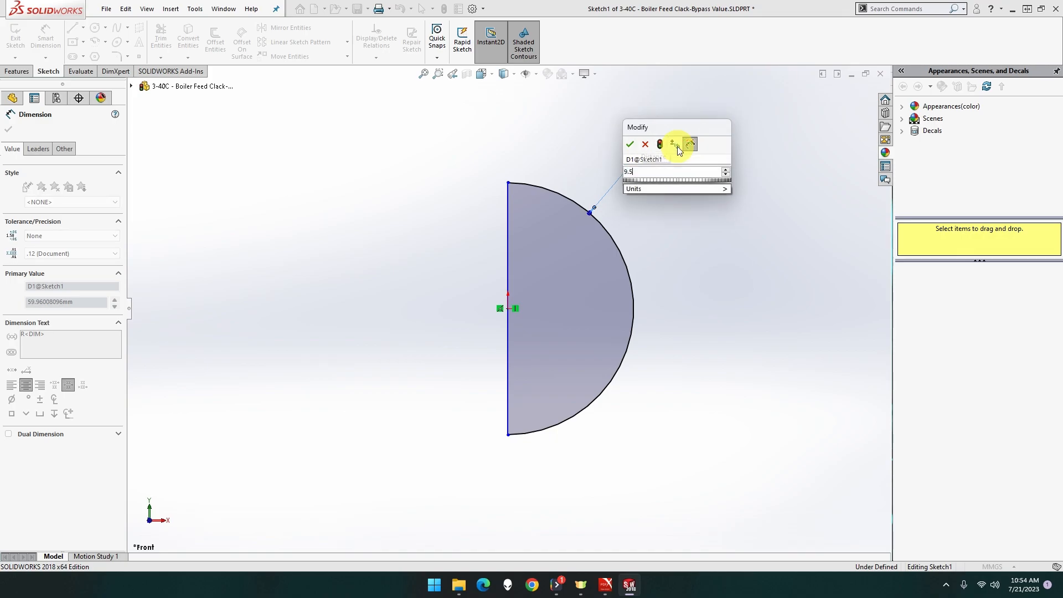
key(Return)
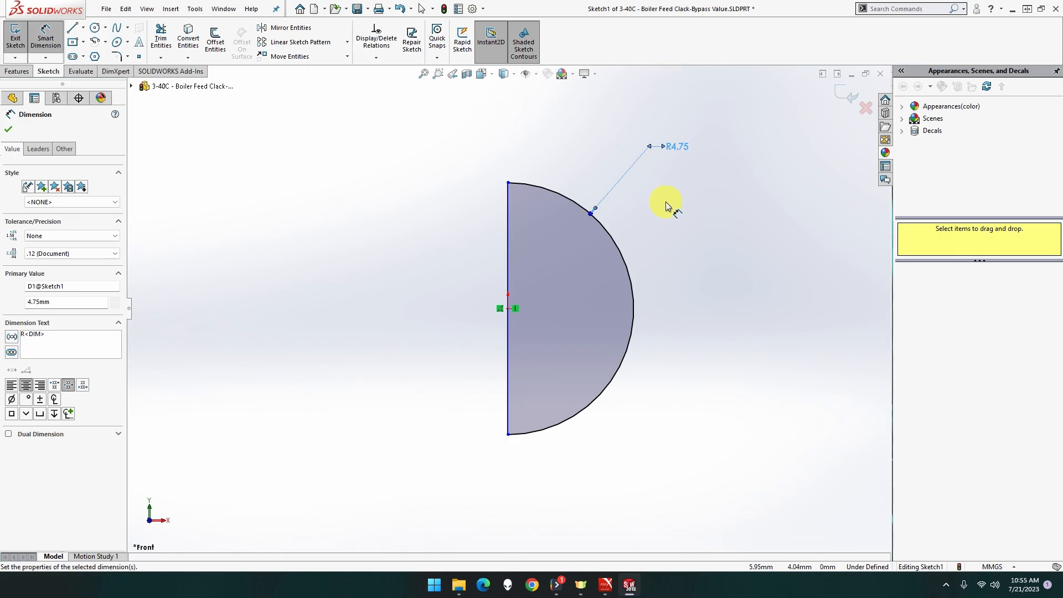
click(16, 72)
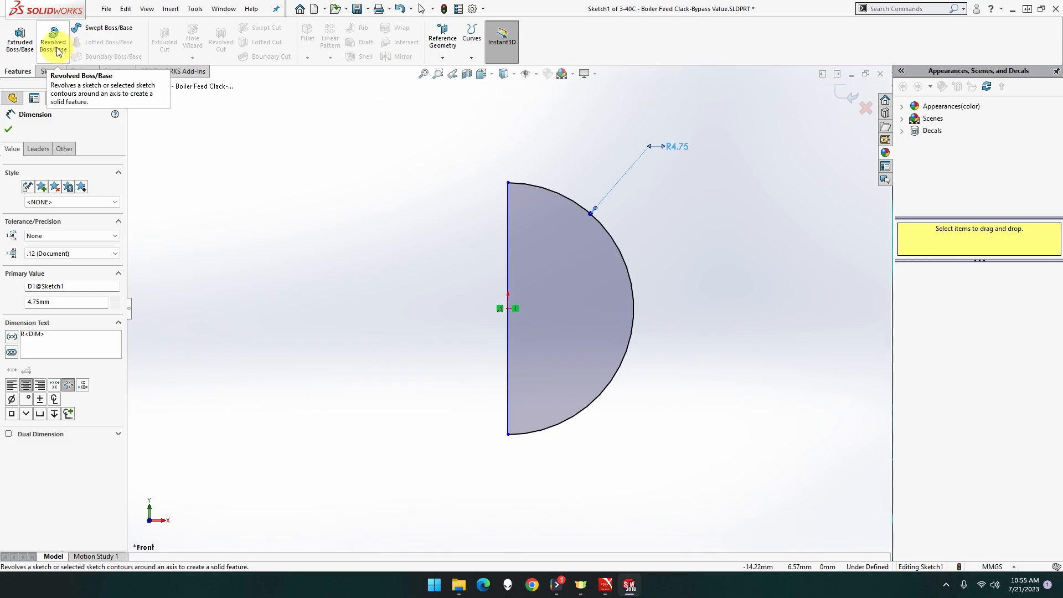
click(55, 50)
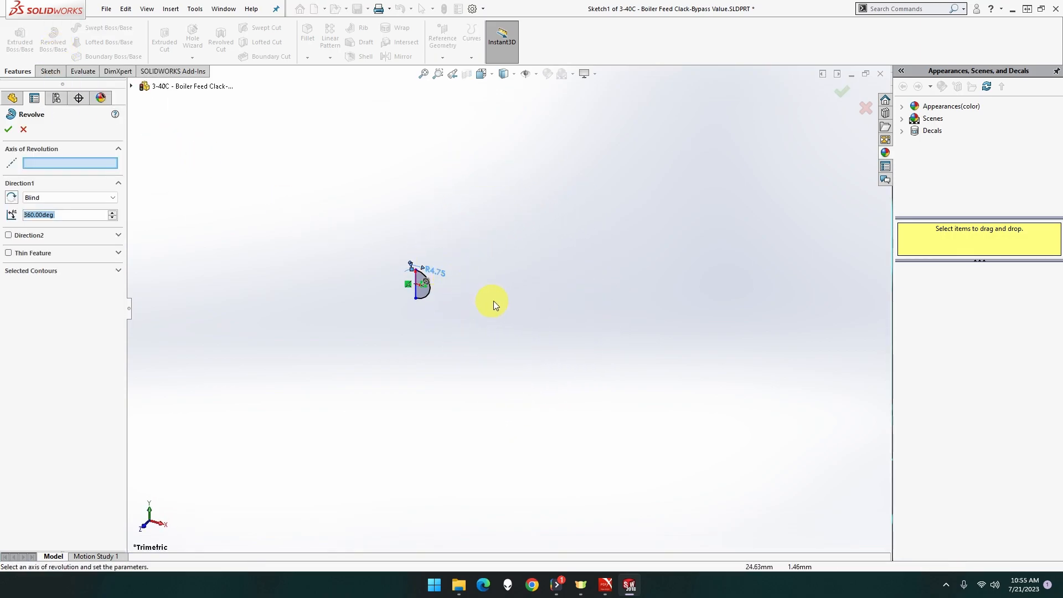
scroll(492, 301, up, 3)
scroll(493, 301, down, 1)
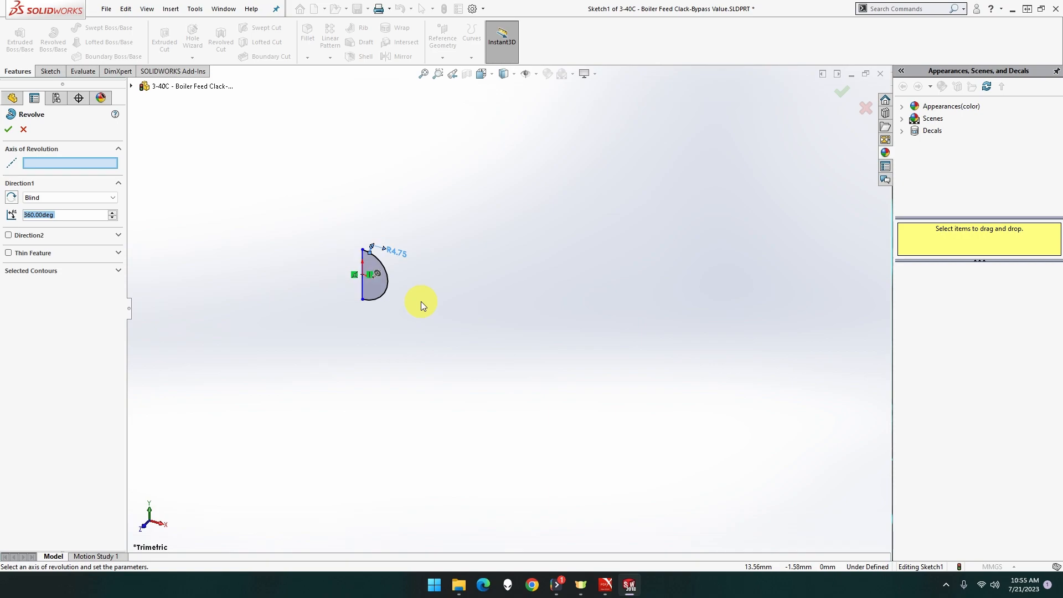
click(23, 129)
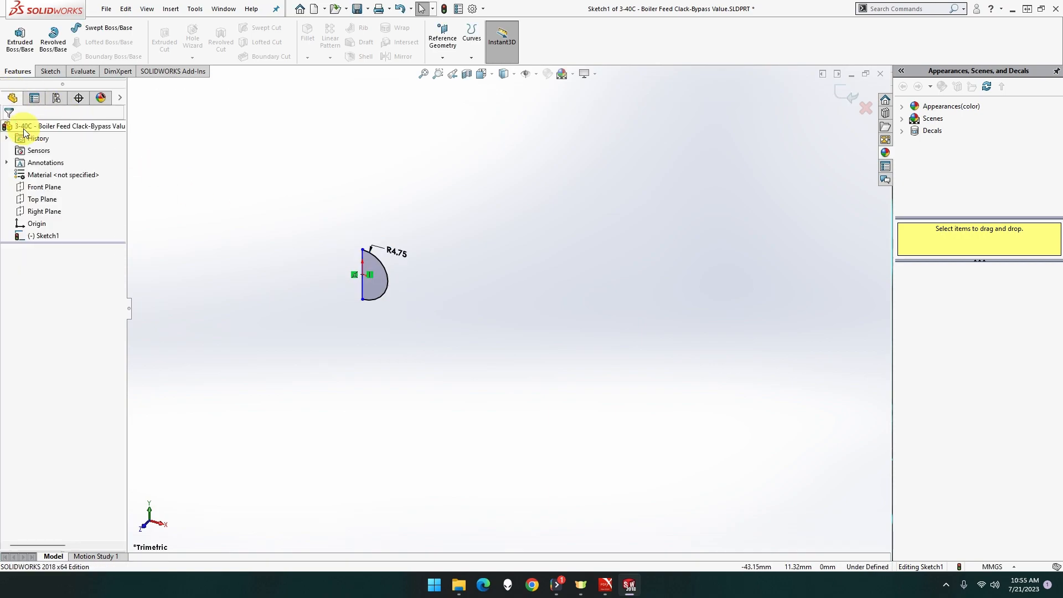
- Convert the vertical line closing the semicircle into construction geometry
click(54, 235)
click(50, 71)
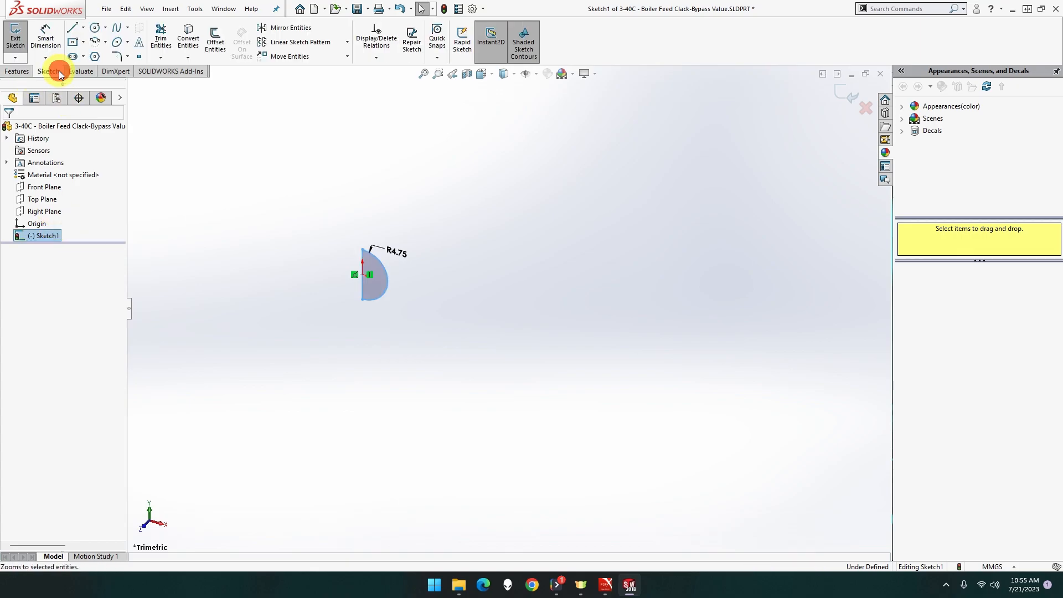
scroll(434, 295, down, 8)
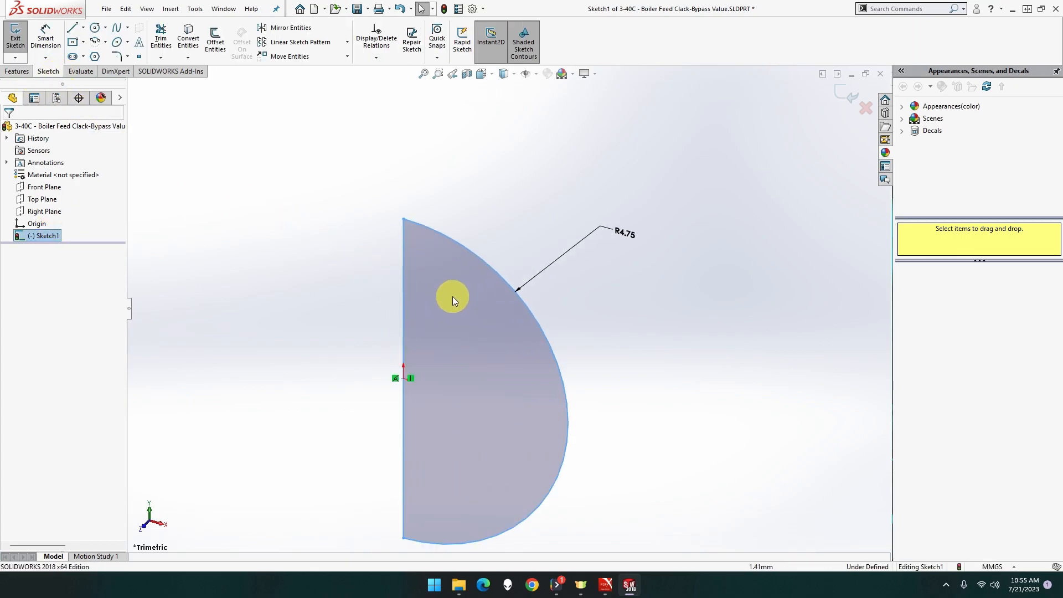
click(405, 292)
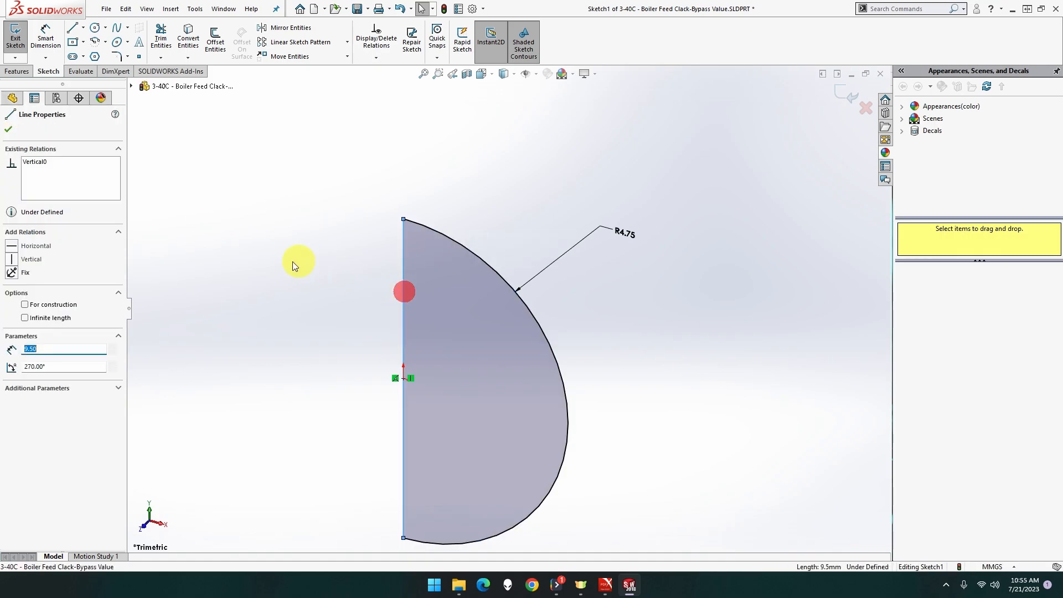
click(62, 304)
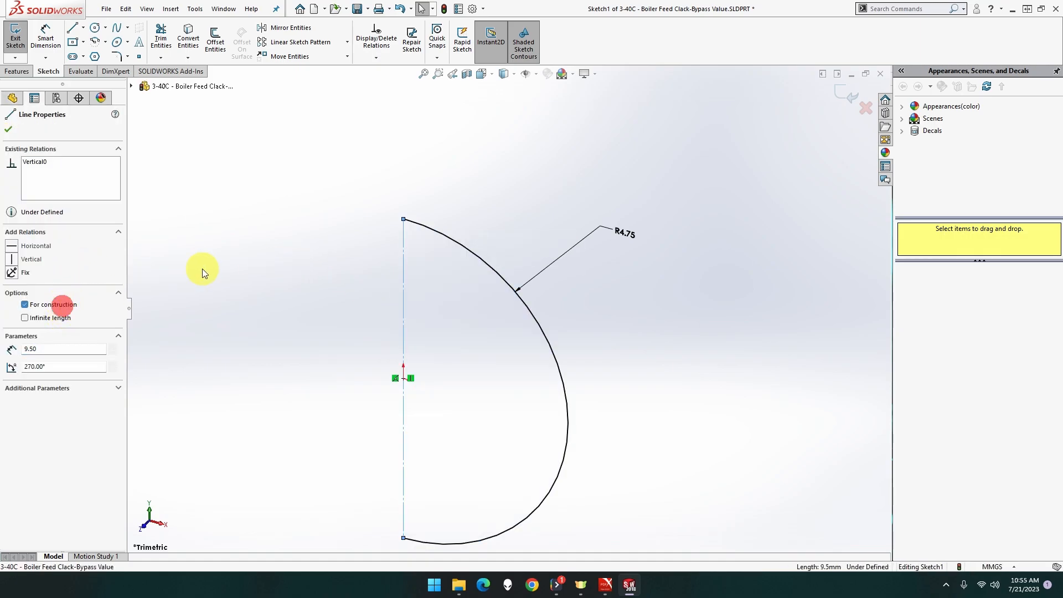
click(267, 243)
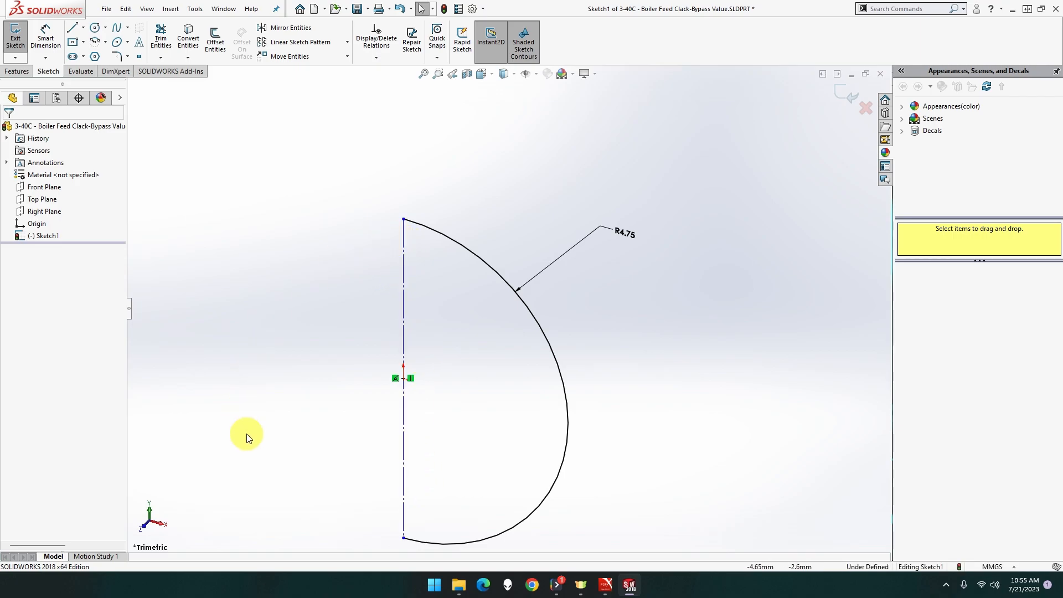
click(16, 71)
click(54, 47)
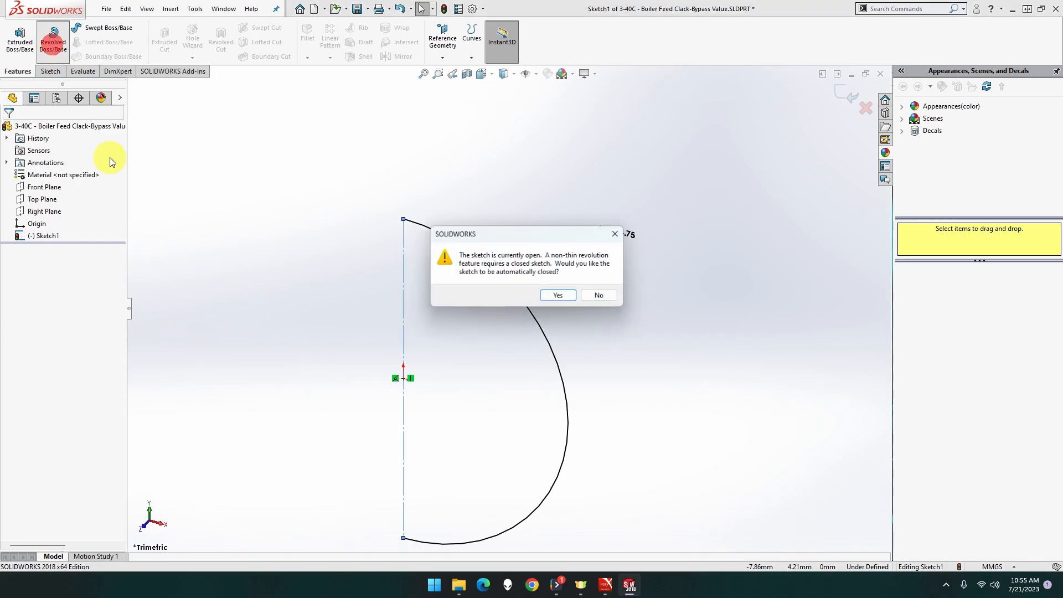
click(600, 295)
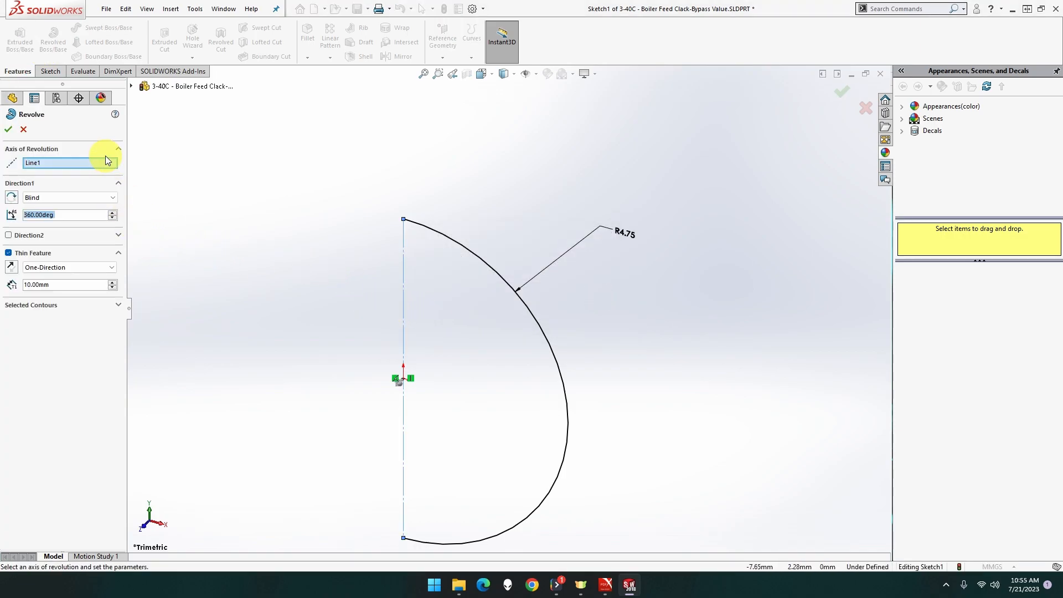
click(54, 73)
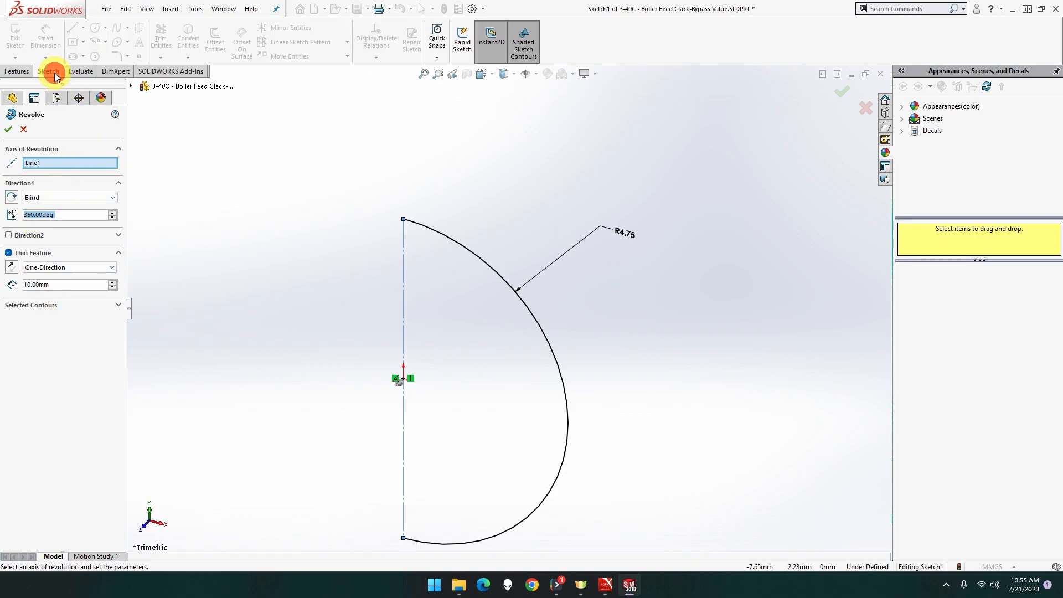
click(18, 71)
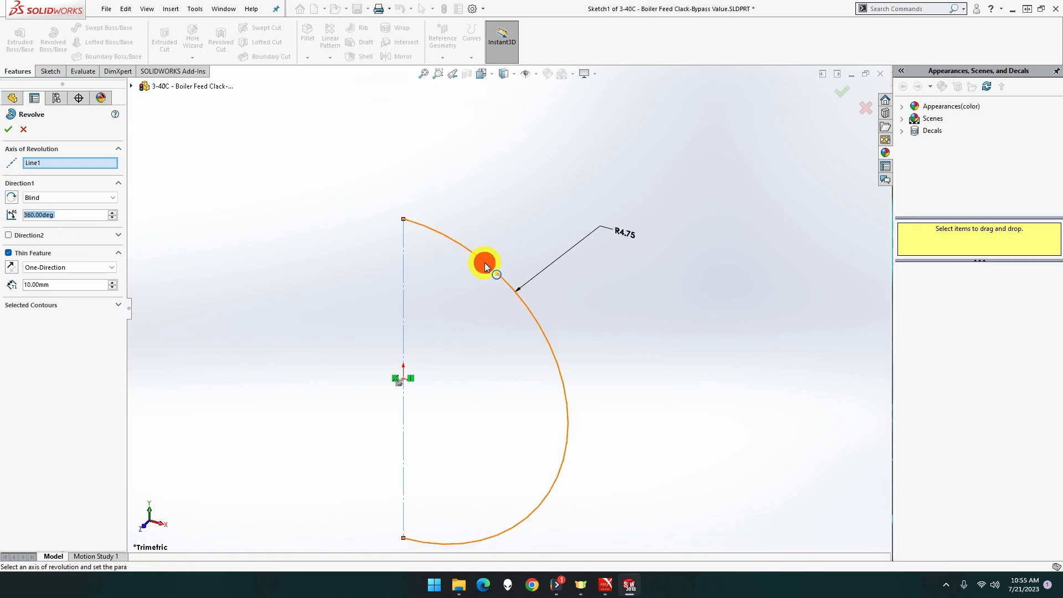
click(114, 198)
click(114, 199)
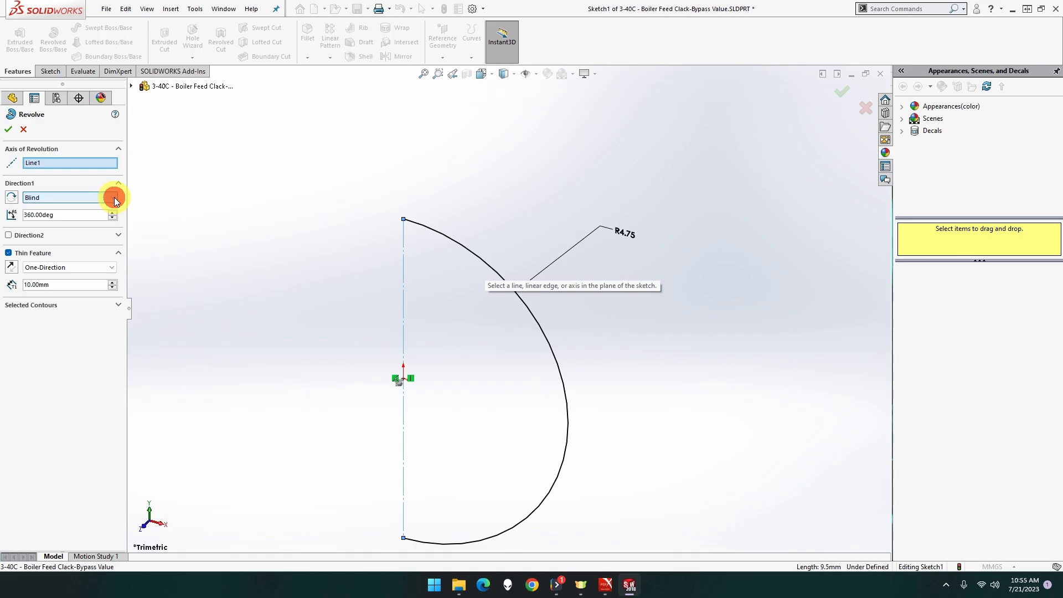
click(23, 129)
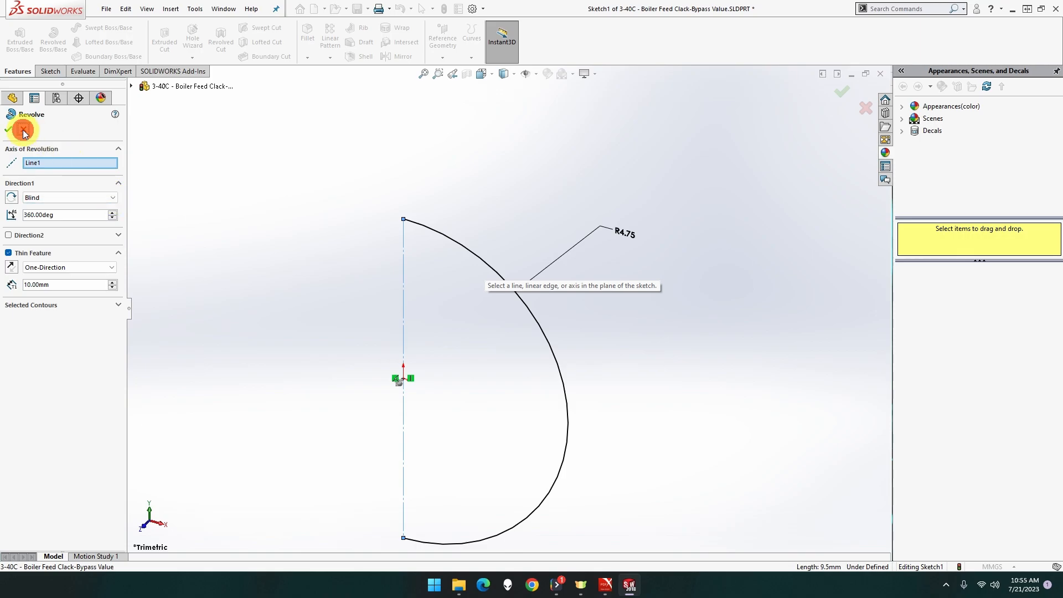
- Revolve the semicircle 360° about the vertical construction line into a solid sphere, letting the open sketch be closed automatically
click(255, 202)
click(437, 231)
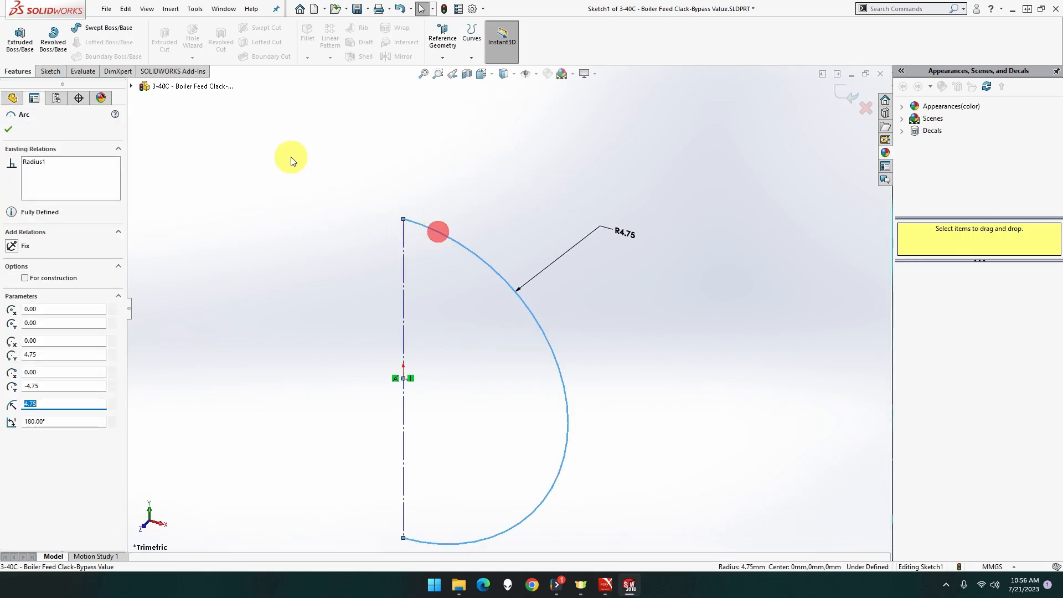
click(53, 39)
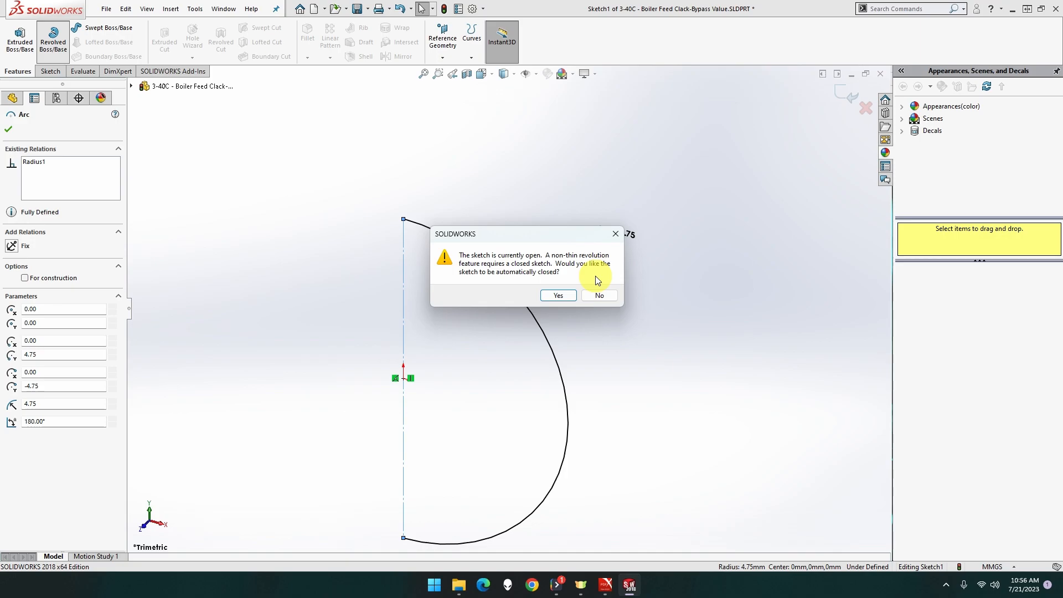
click(557, 295)
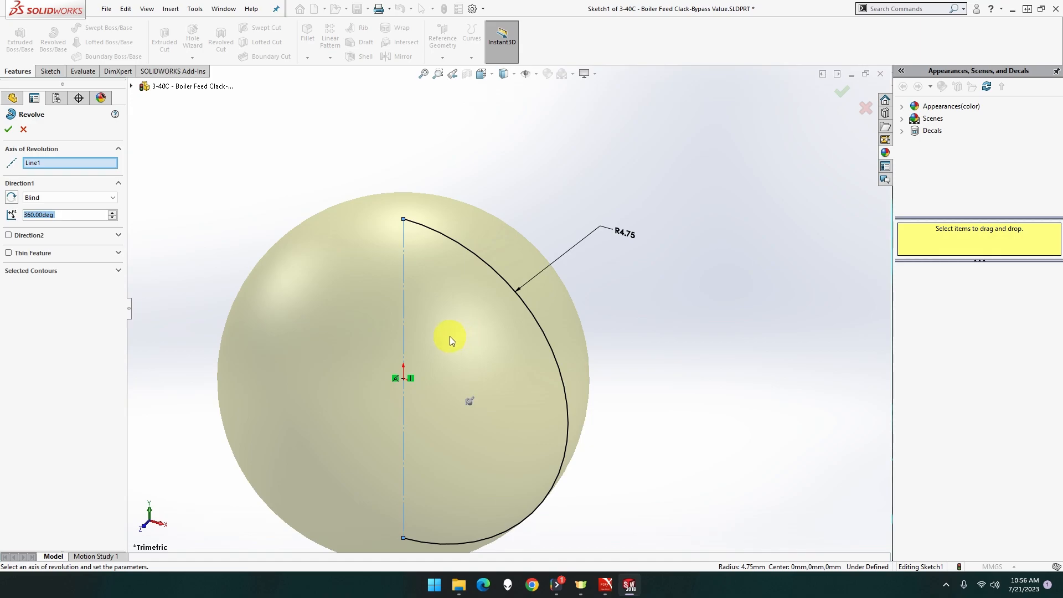
middle_drag(218, 280, 325, 257)
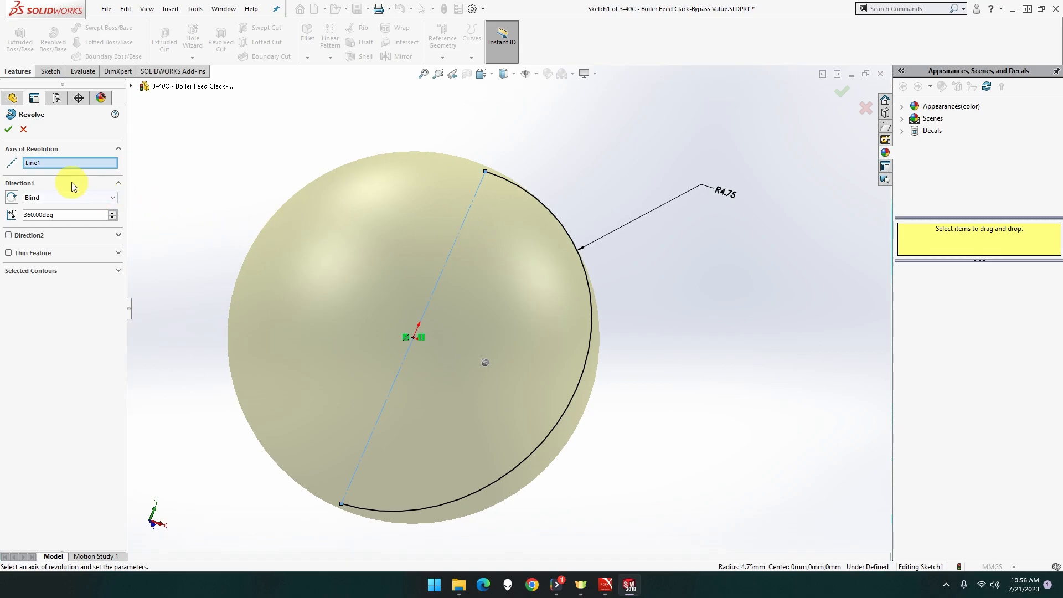
click(8, 131)
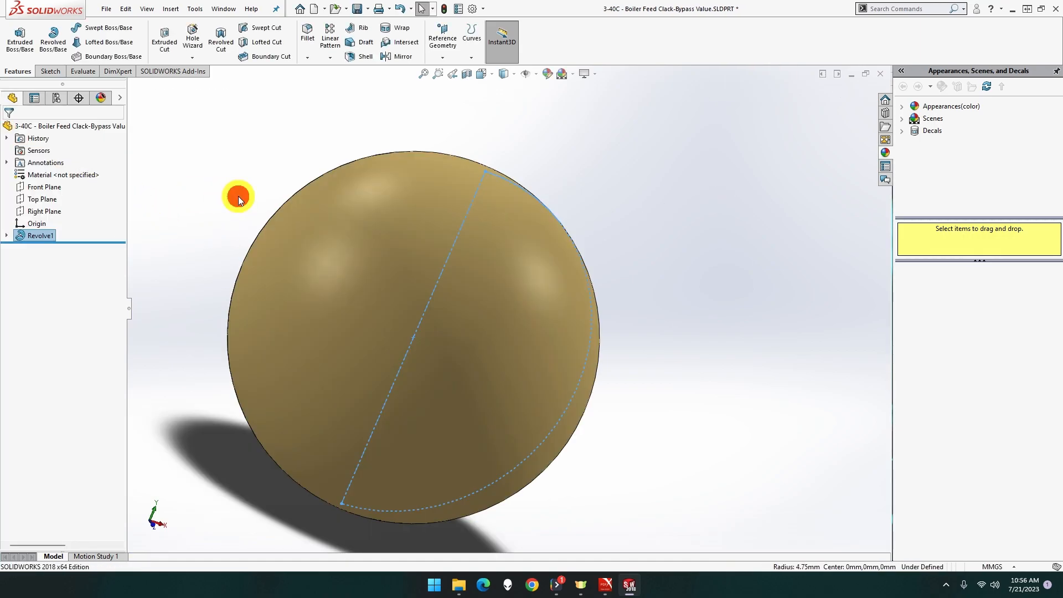
click(470, 275)
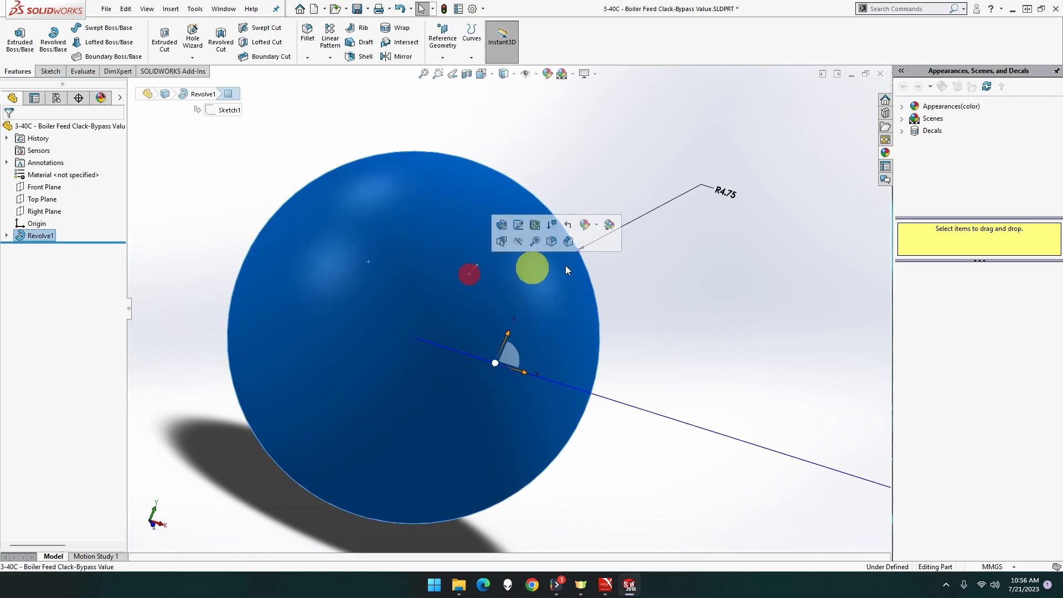
click(834, 243)
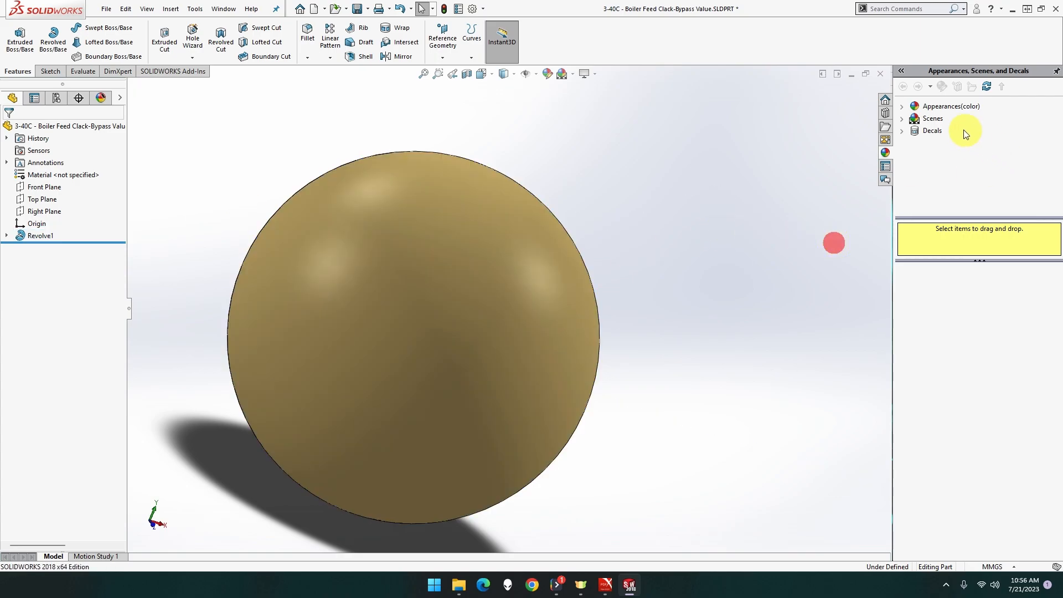
- Open the Steel group of the Metal category in the appearance library
click(906, 109)
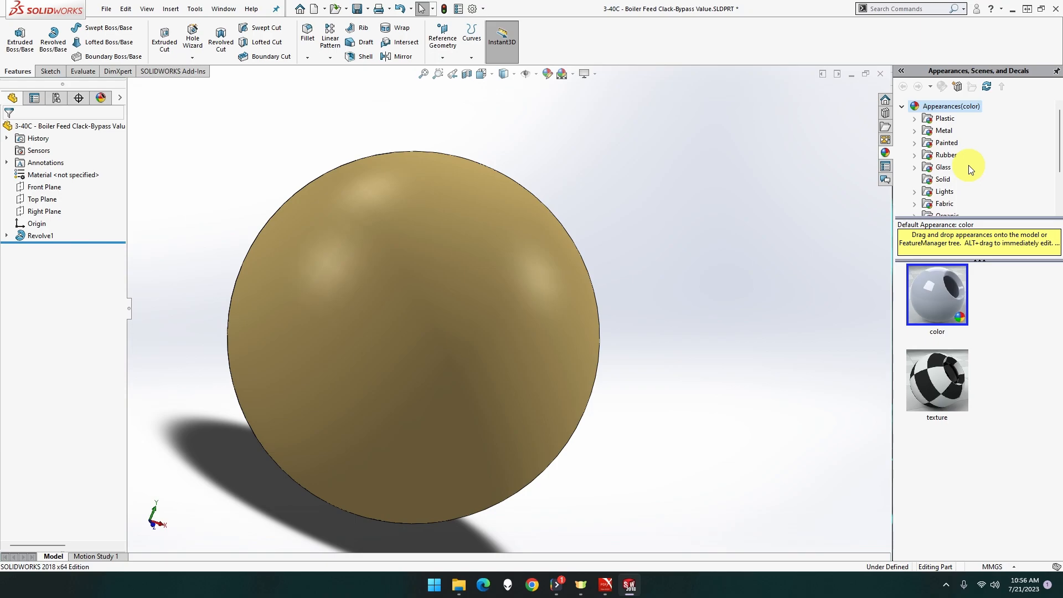
scroll(969, 164, down, 1)
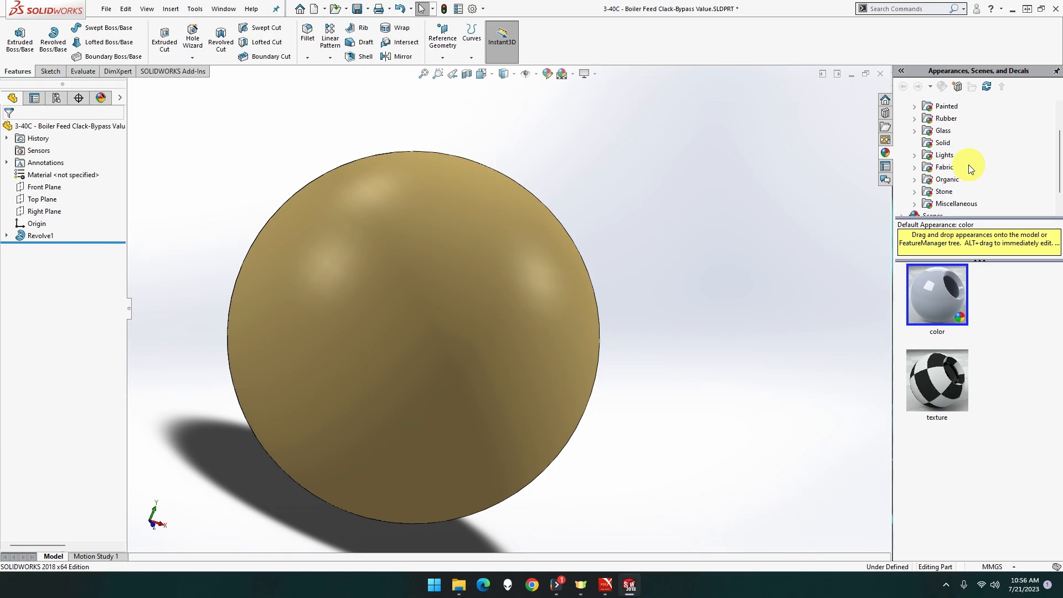
scroll(969, 165, up, 1)
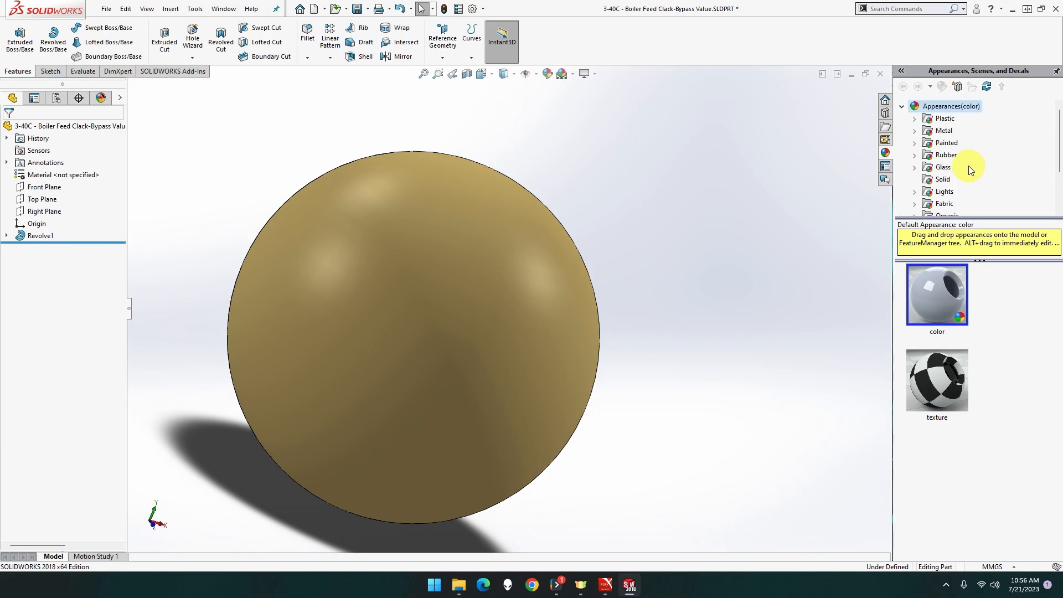
double_click(954, 132)
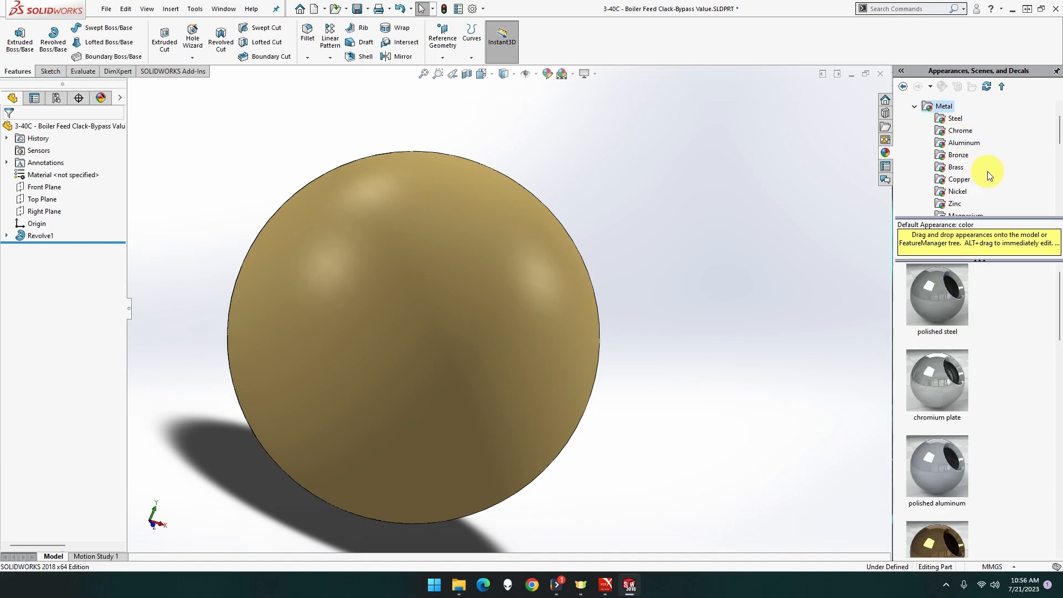
click(955, 117)
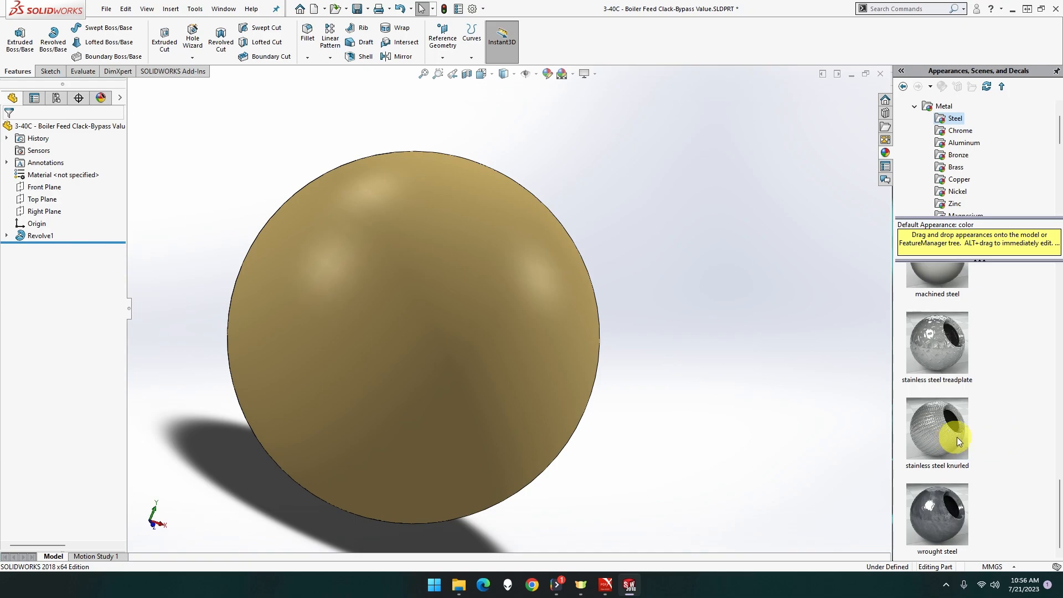
- Try the machined steel appearance, followed by cast stainless steel, on the whole body of the sphere
scroll(1006, 422, up, 2)
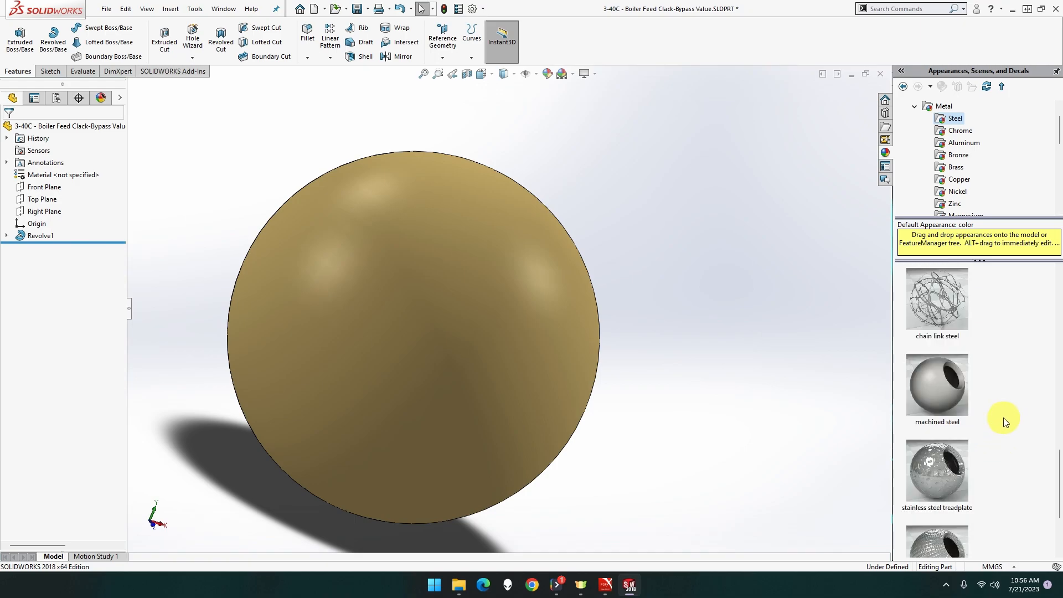
drag(942, 388, 373, 267)
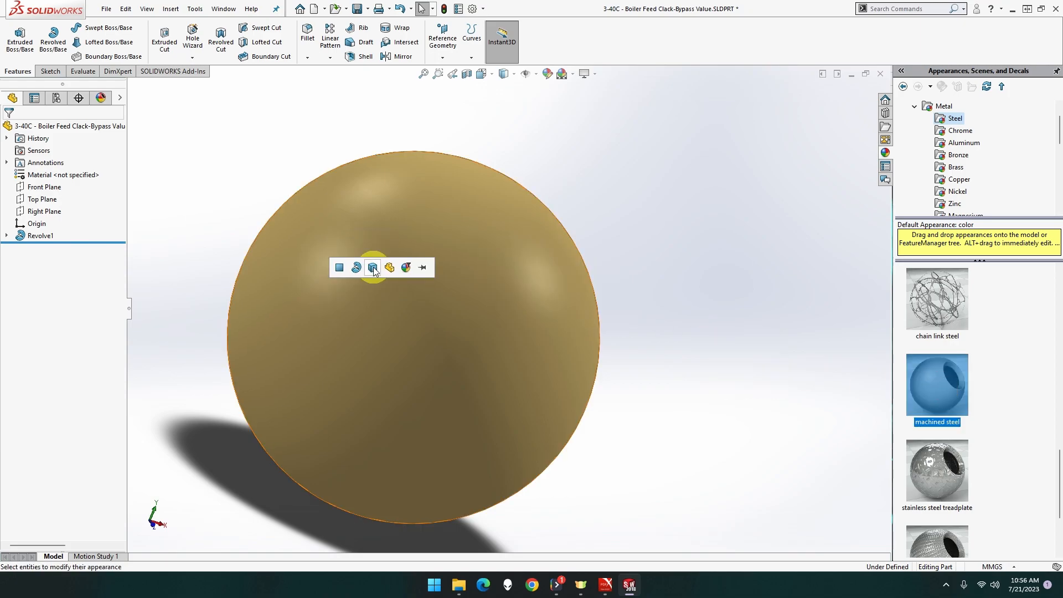
click(373, 267)
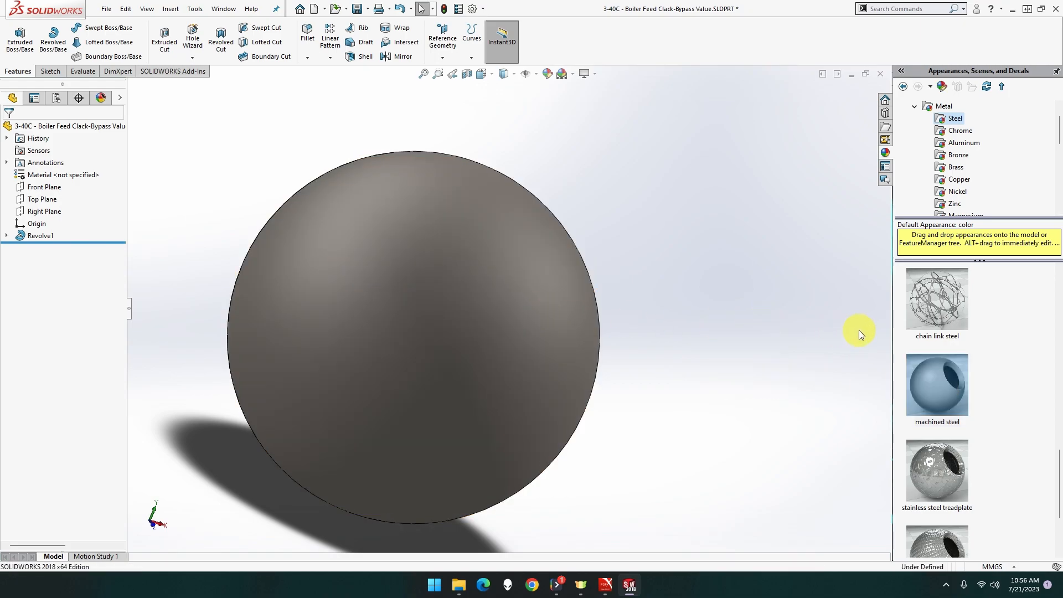
scroll(956, 333, up, 4)
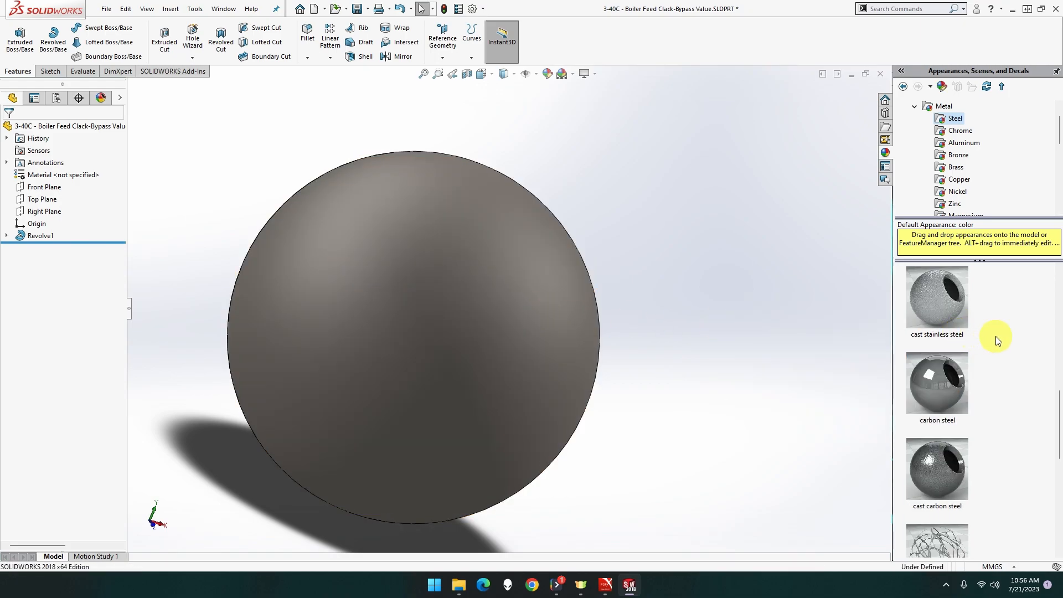
drag(941, 314, 463, 300)
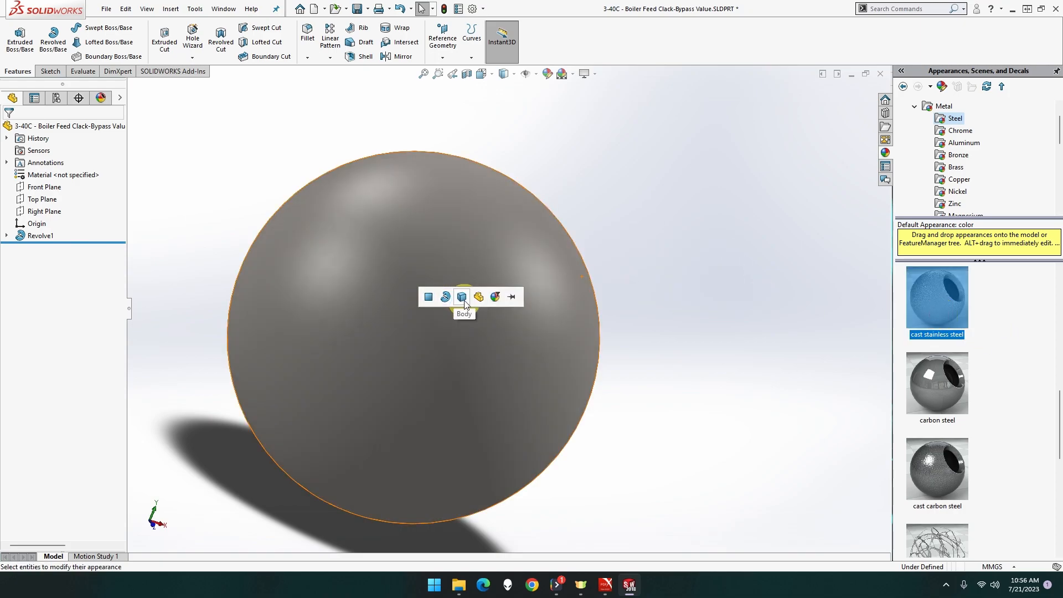
click(463, 299)
- Apply the polished steel appearance to the whole body of the sphere
scroll(985, 345, down, 5)
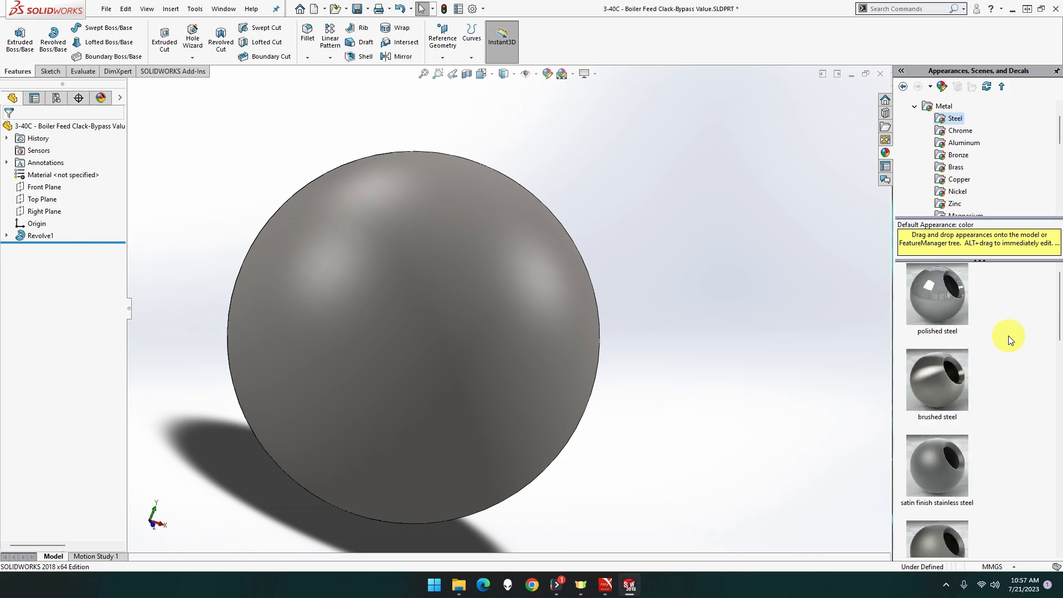
drag(937, 317, 666, 271)
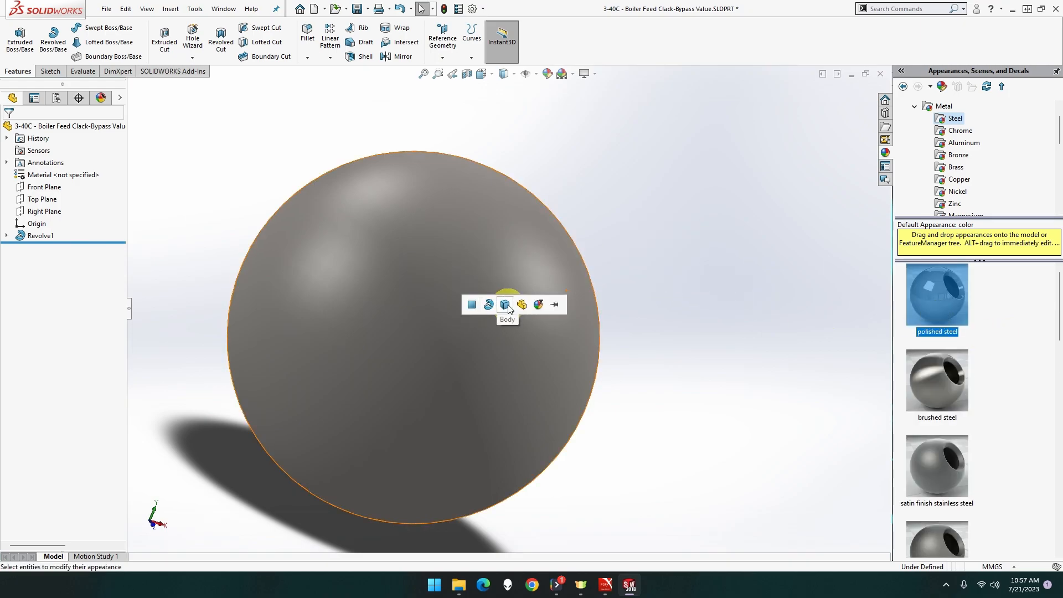
click(506, 305)
click(769, 308)
middle_drag(769, 307, 654, 309)
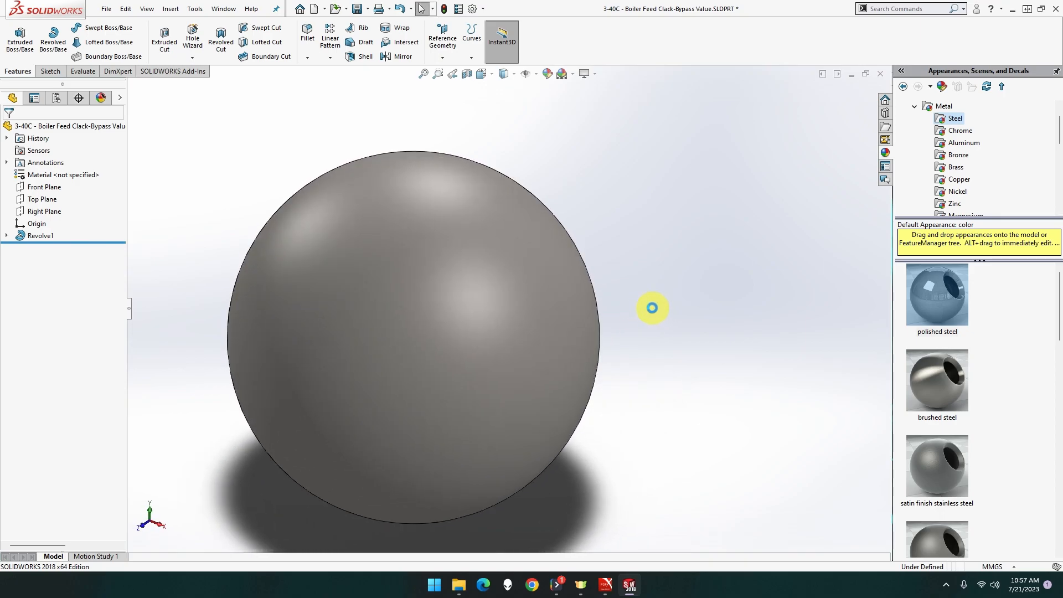